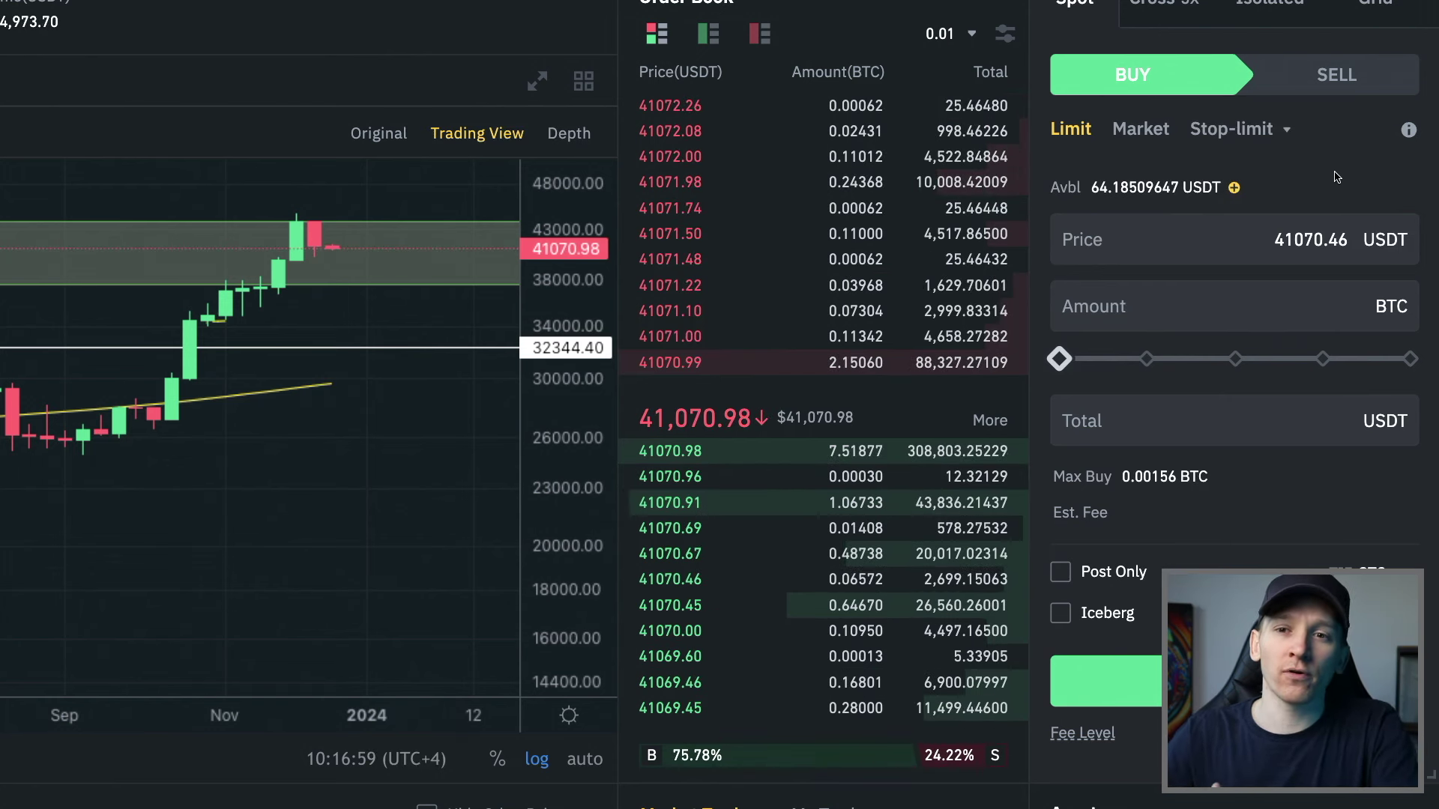
# Fill in a market buy order for BTC with a total of 20 USDT.
pyautogui.click(1140, 129)
pyautogui.click(1236, 311)
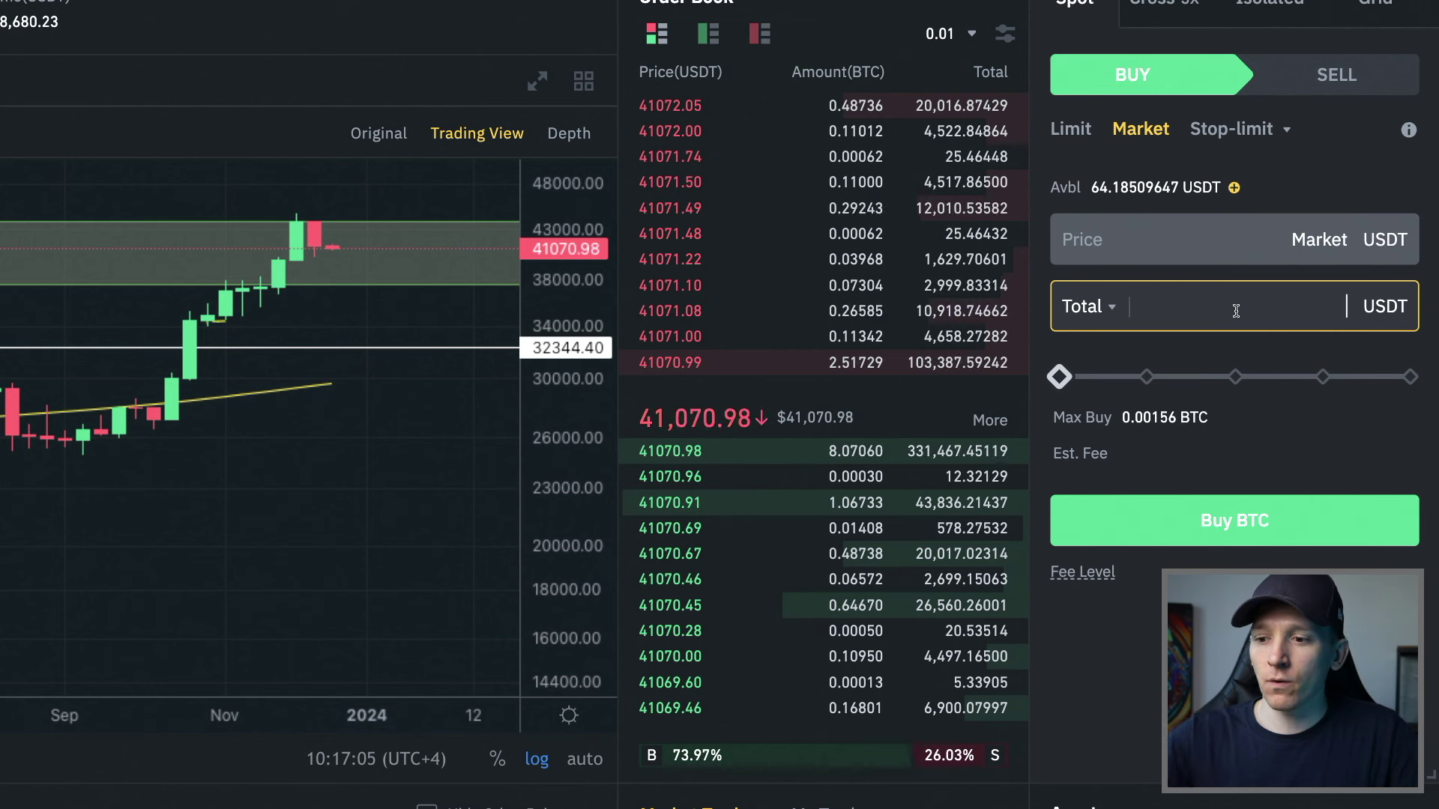
pyautogui.write('20')
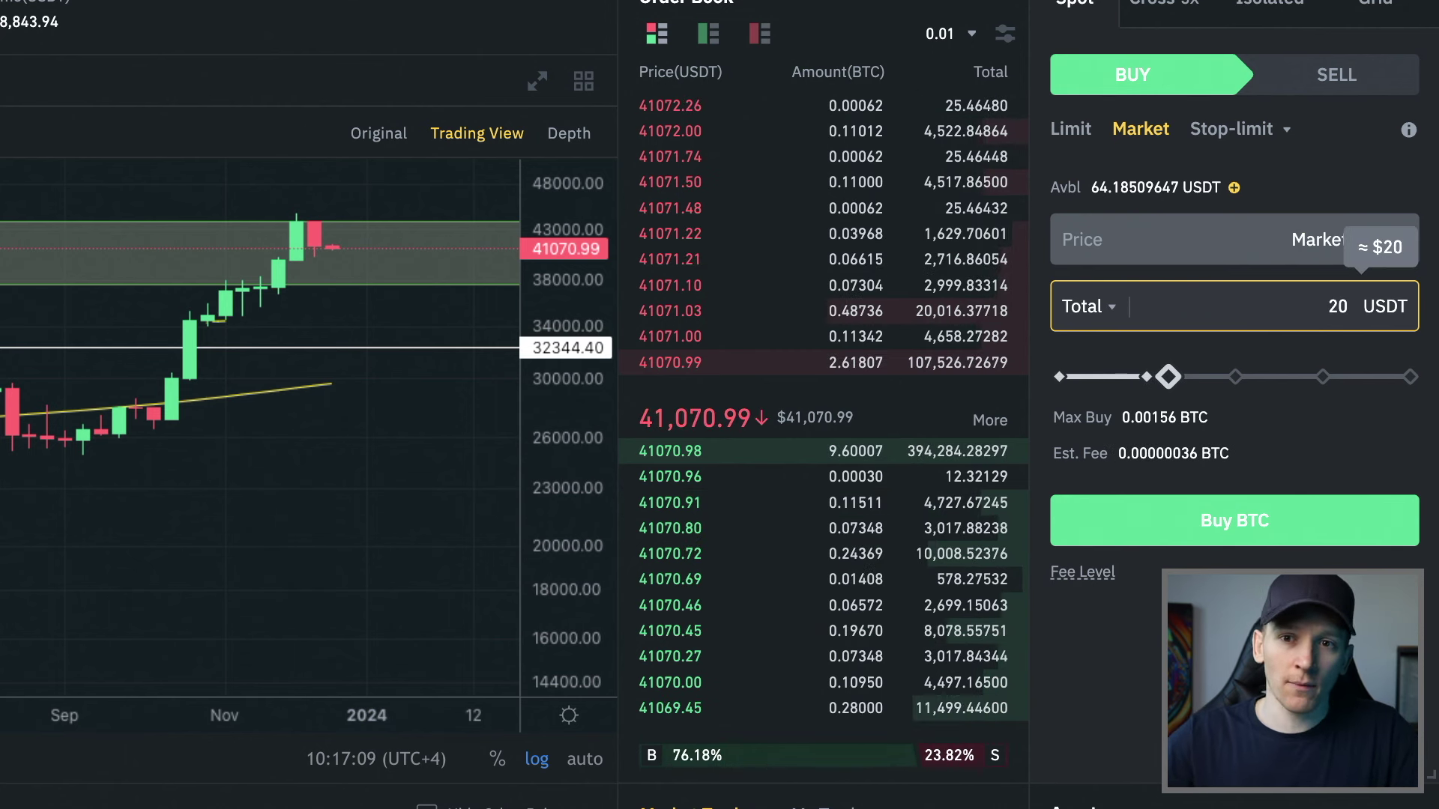
# Place a limit buy order for BTC at a price of 41000 USDT with a total of 20 USDT.
pyautogui.click(1074, 129)
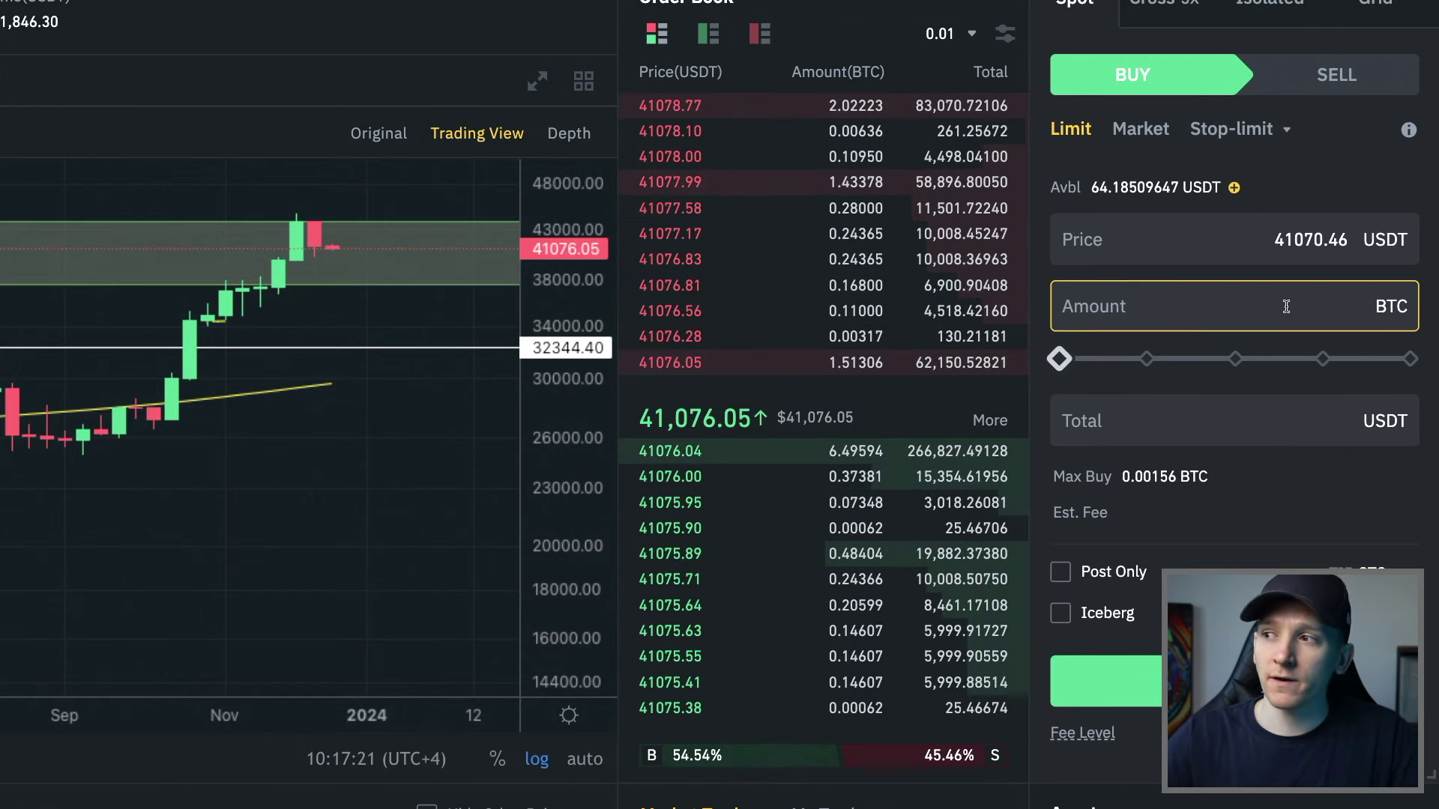
pyautogui.click(1265, 241)
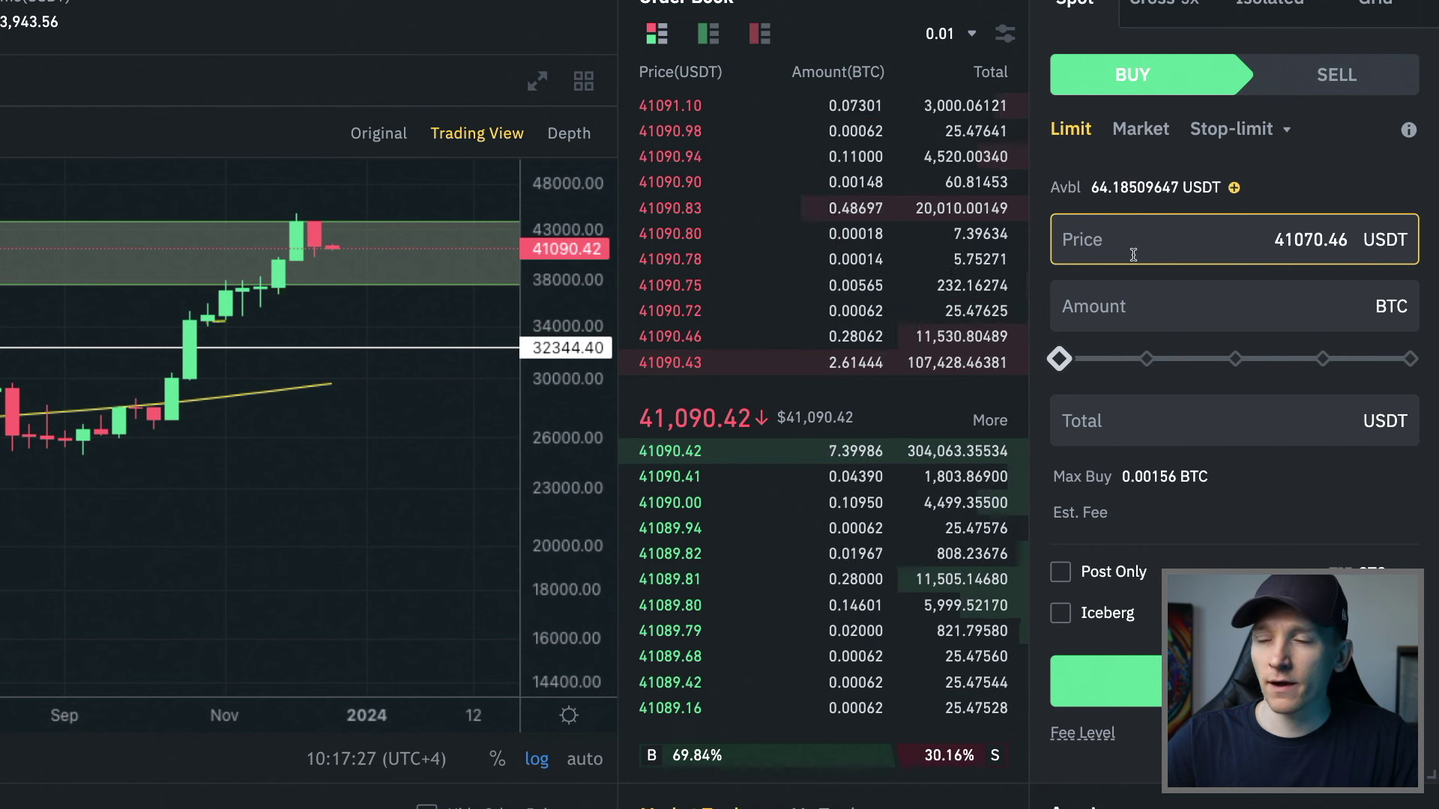
pyautogui.doubleClick(1259, 228)
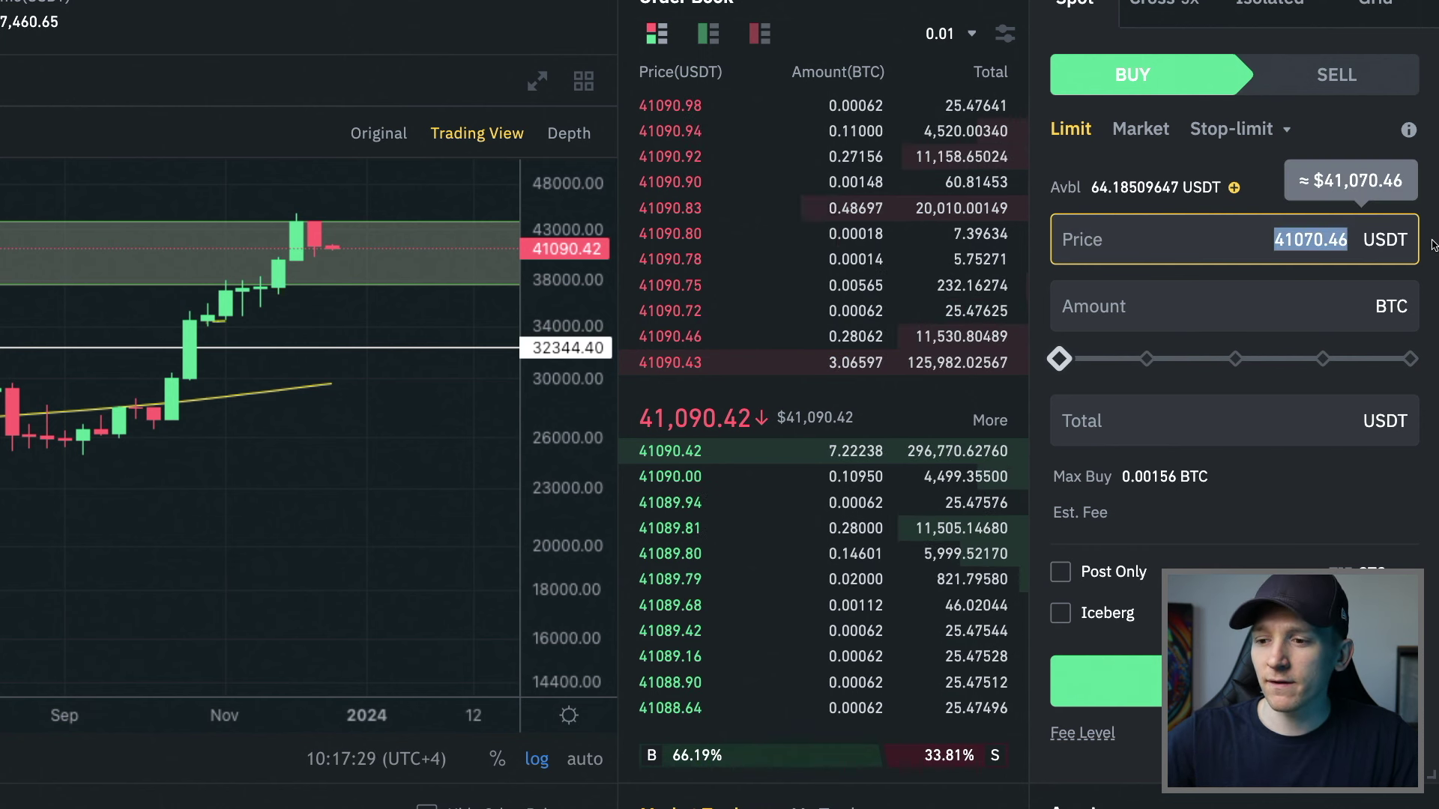
pyautogui.write('41000')
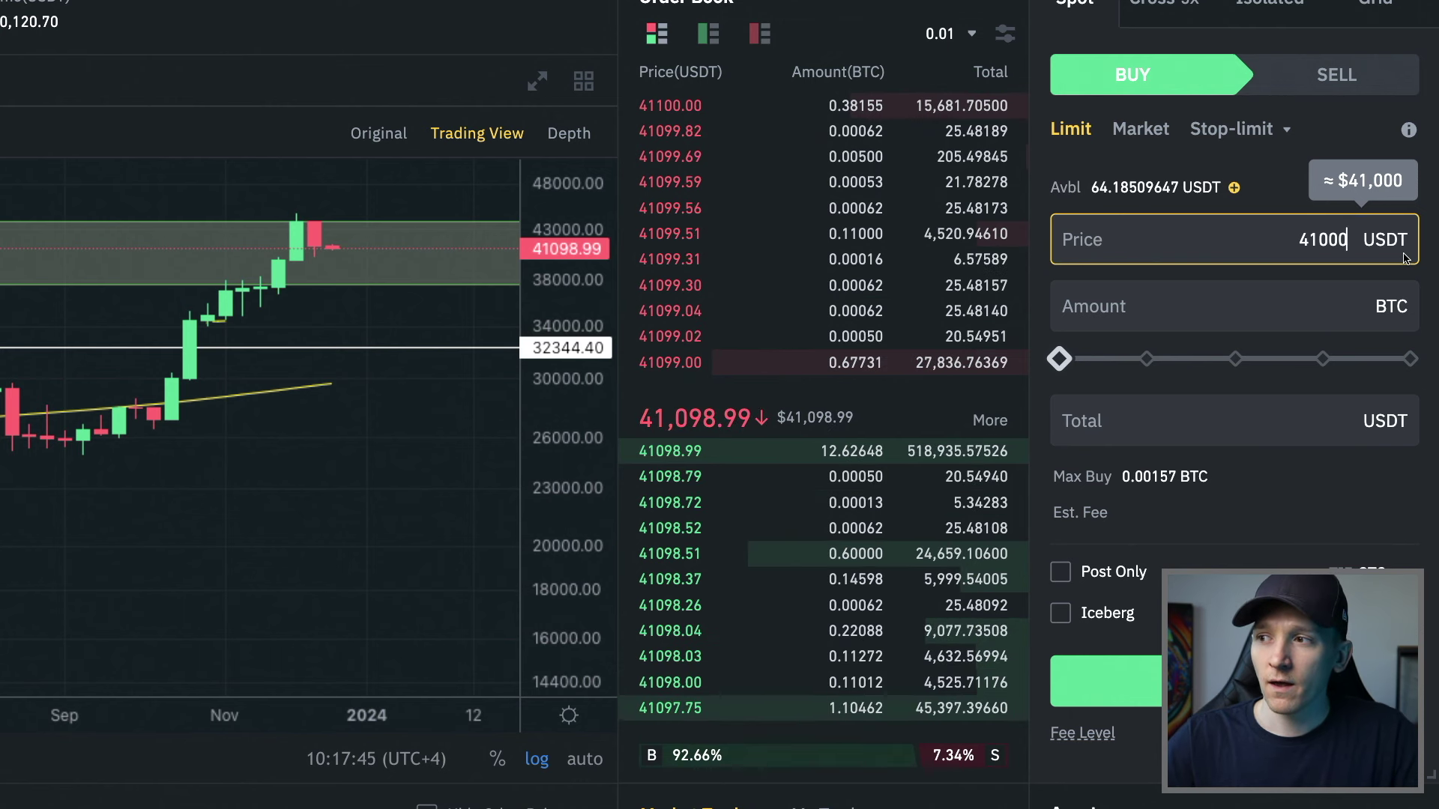
pyautogui.click(1170, 424)
pyautogui.write('20')
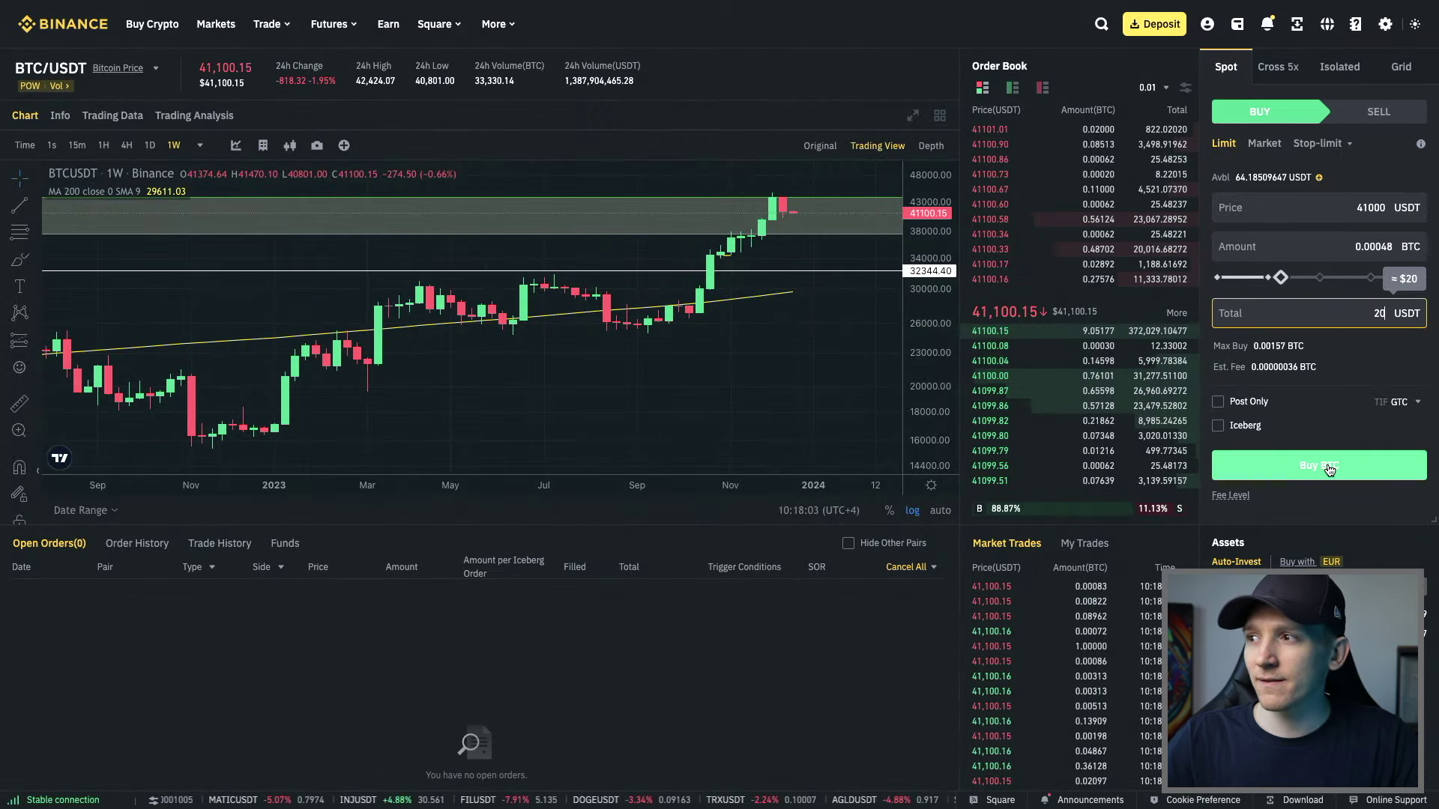
pyautogui.click(1328, 468)
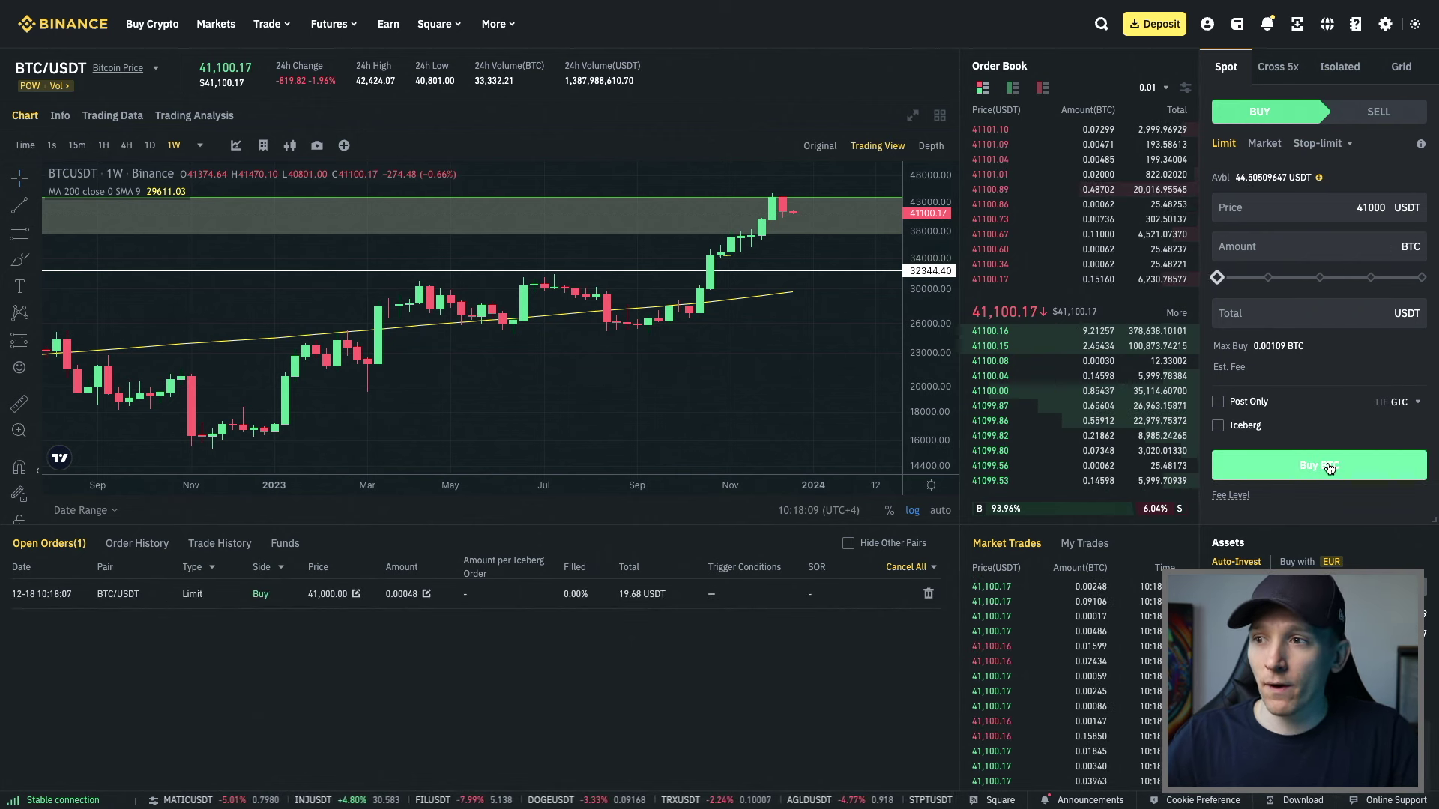
# Change the open limit order's price to 41050 USDT, confirm the adjustment, and cancel that order.
pyautogui.click(1376, 210)
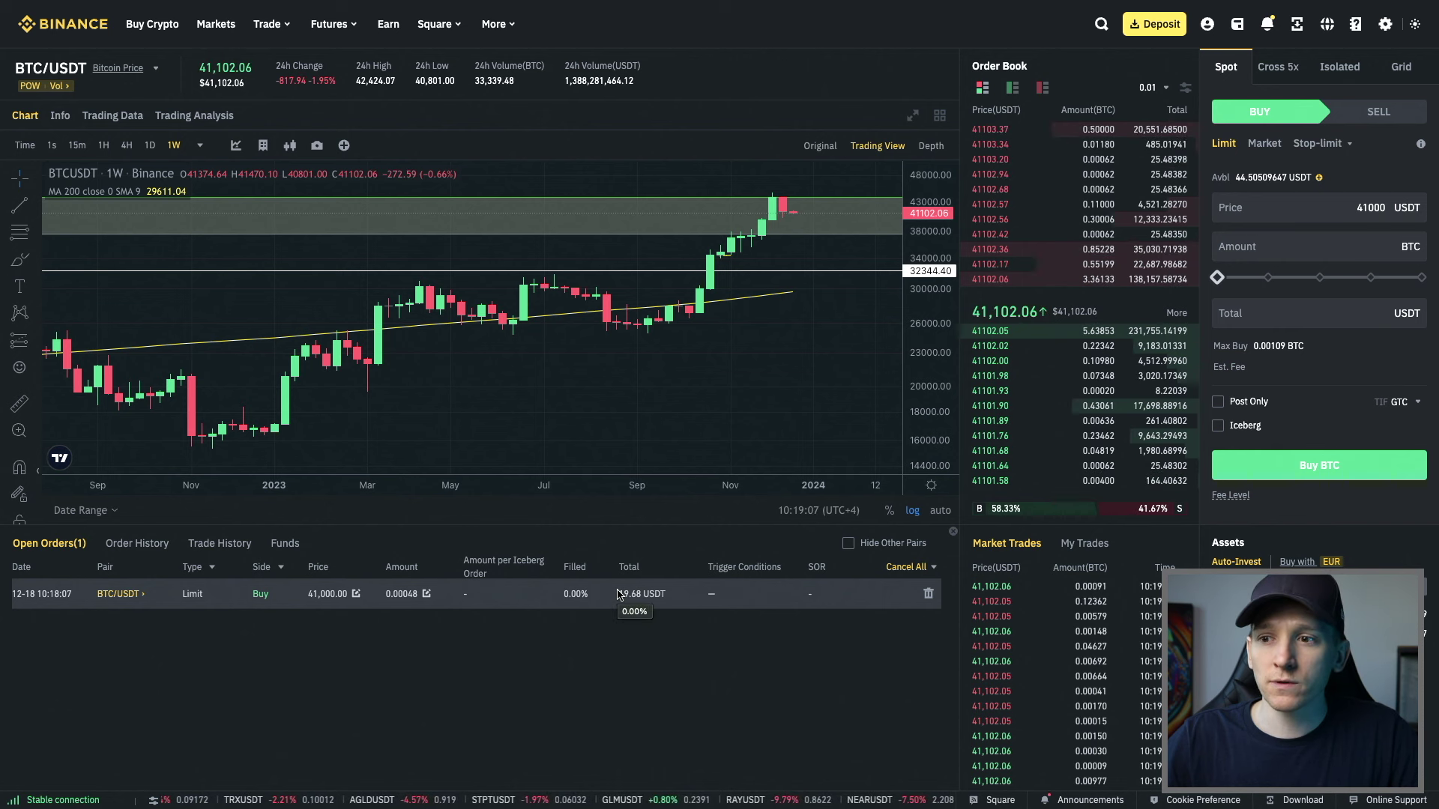
pyautogui.click(357, 594)
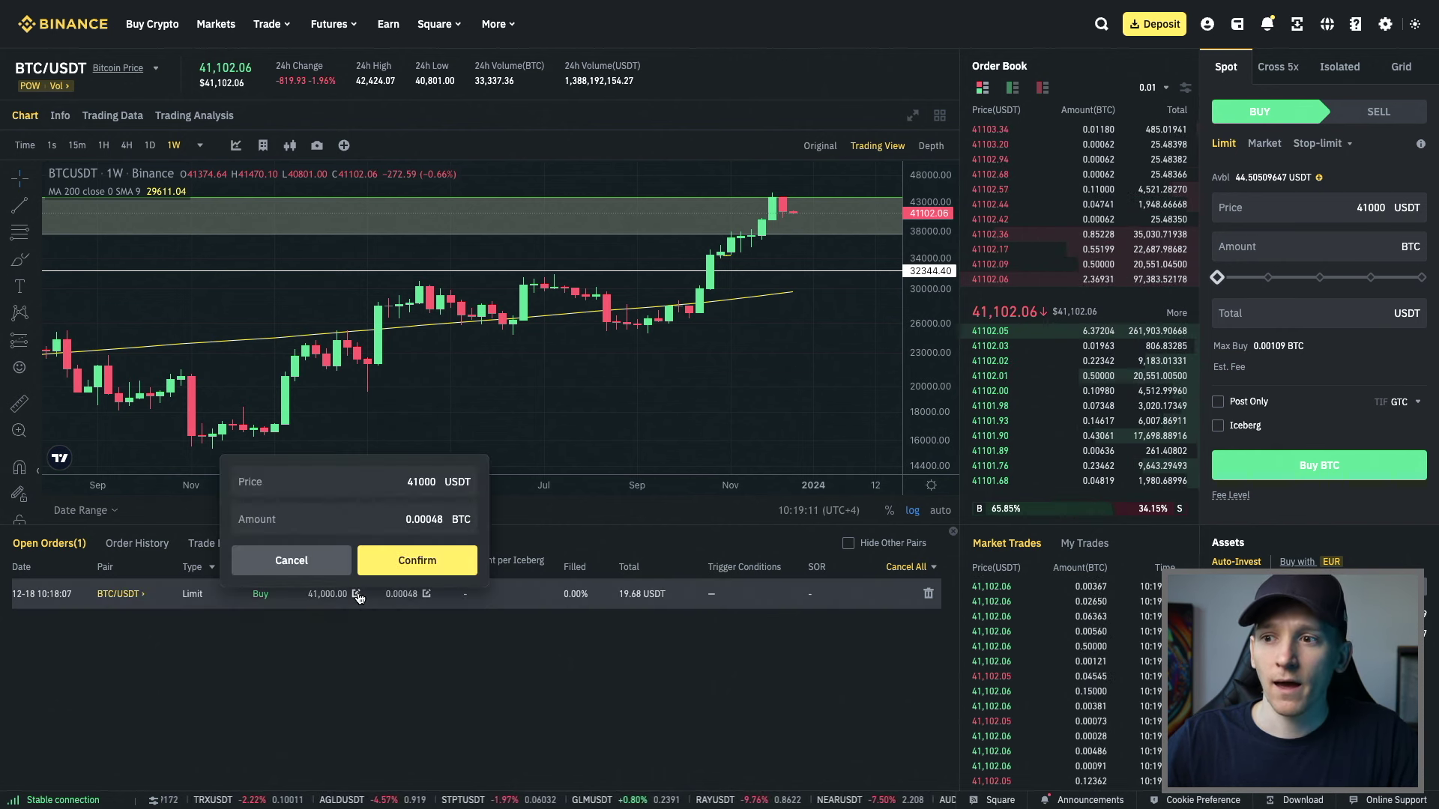
pyautogui.click(432, 482)
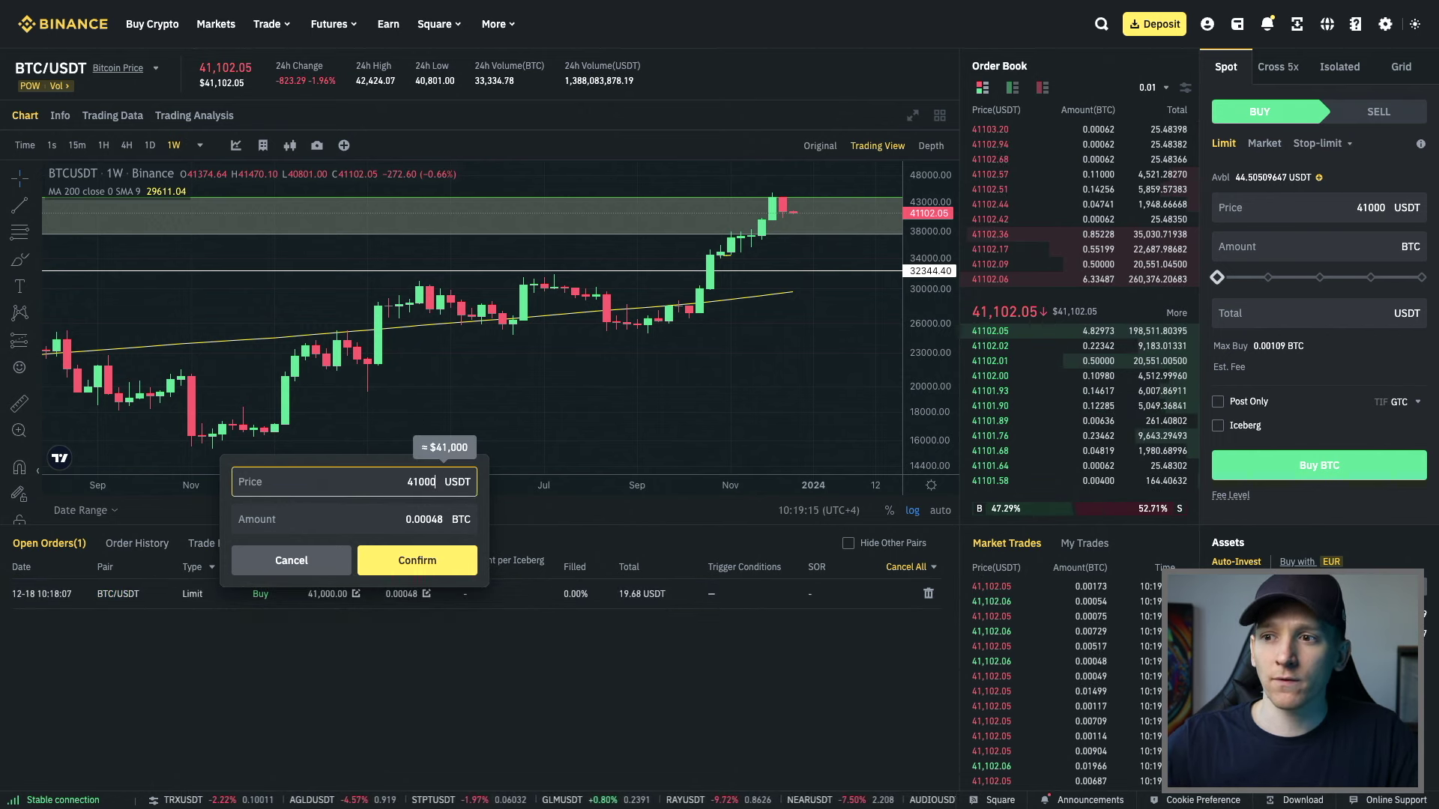
pyautogui.press('BackSpace')
pyautogui.press('BackSpace')
pyautogui.press('BackSpace')
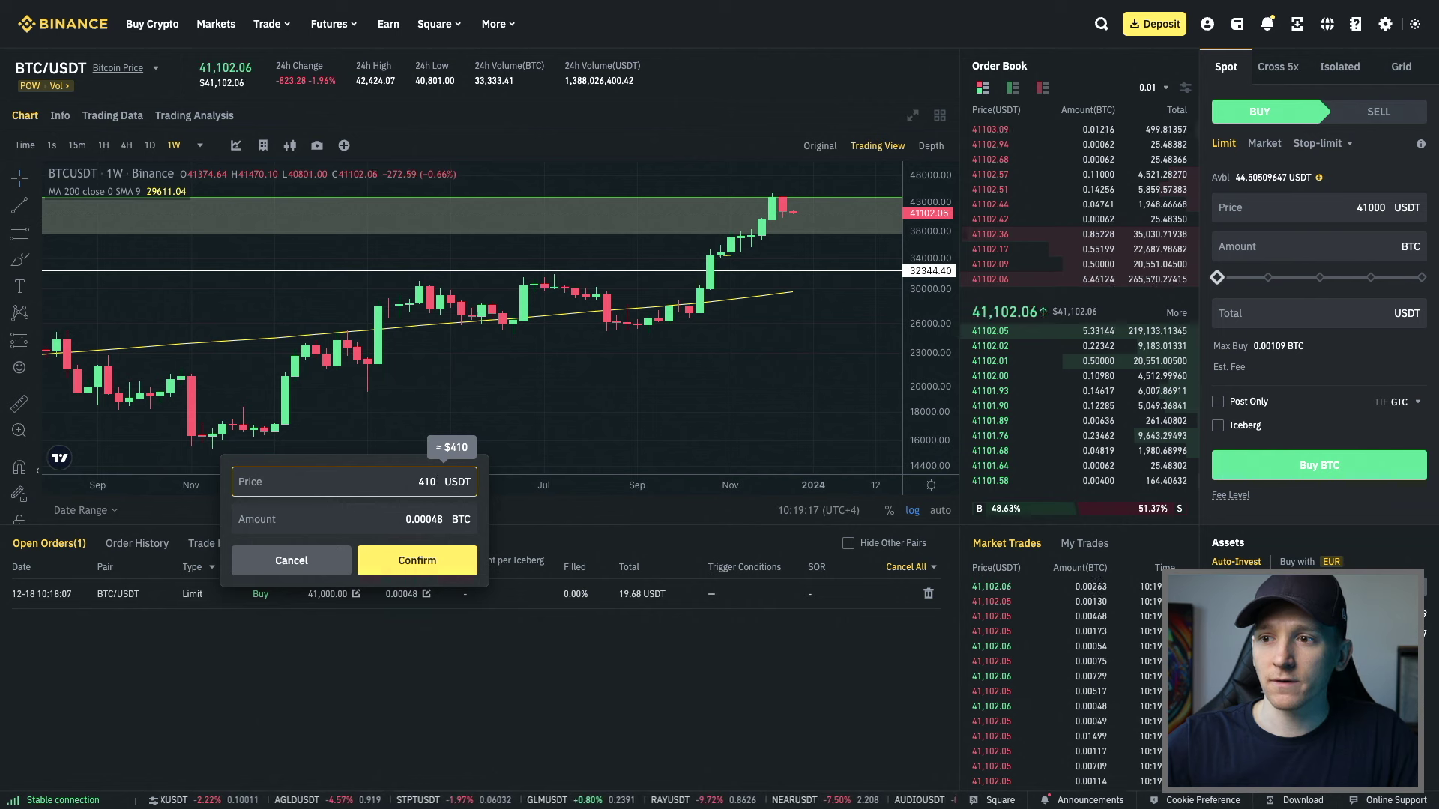
pyautogui.write('050')
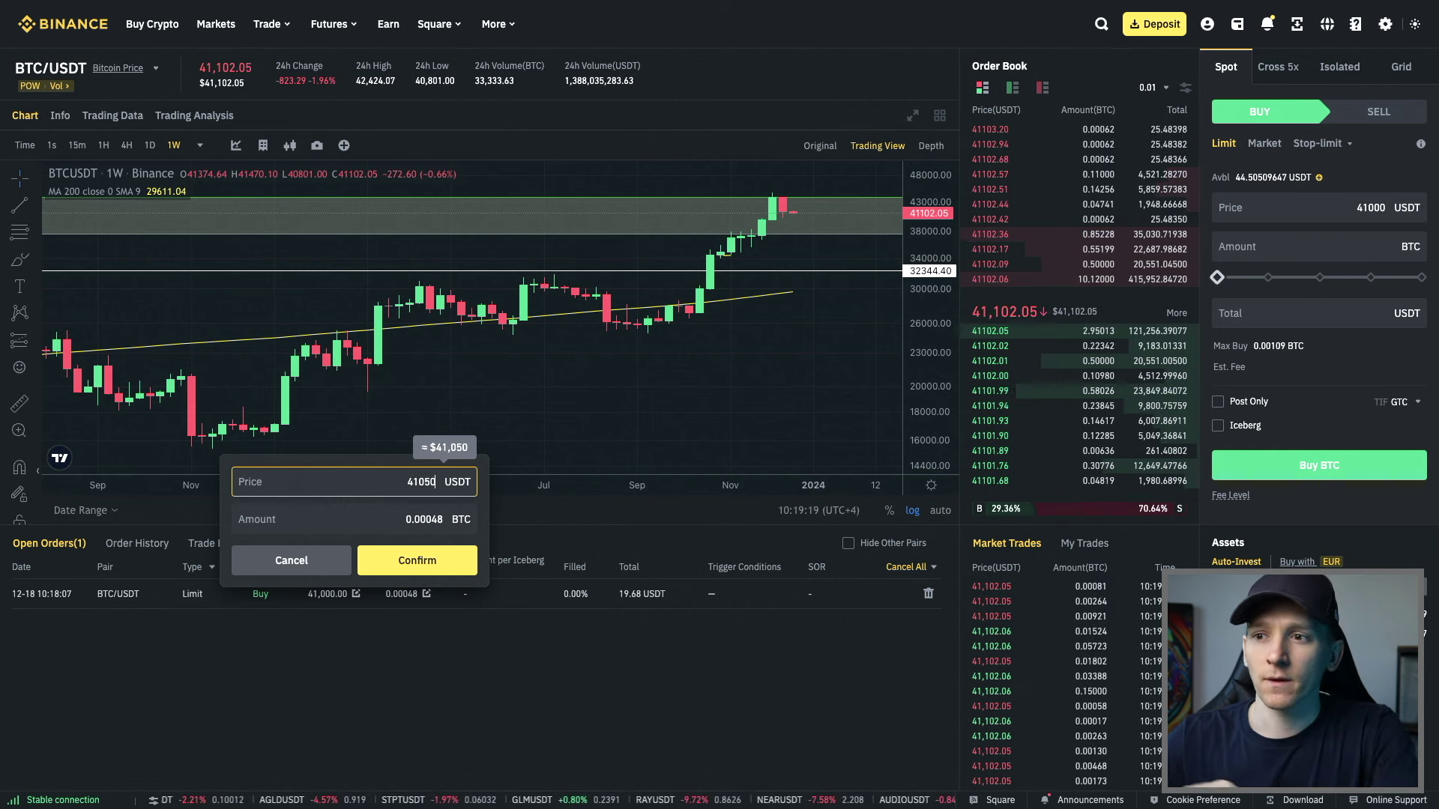
pyautogui.click(419, 561)
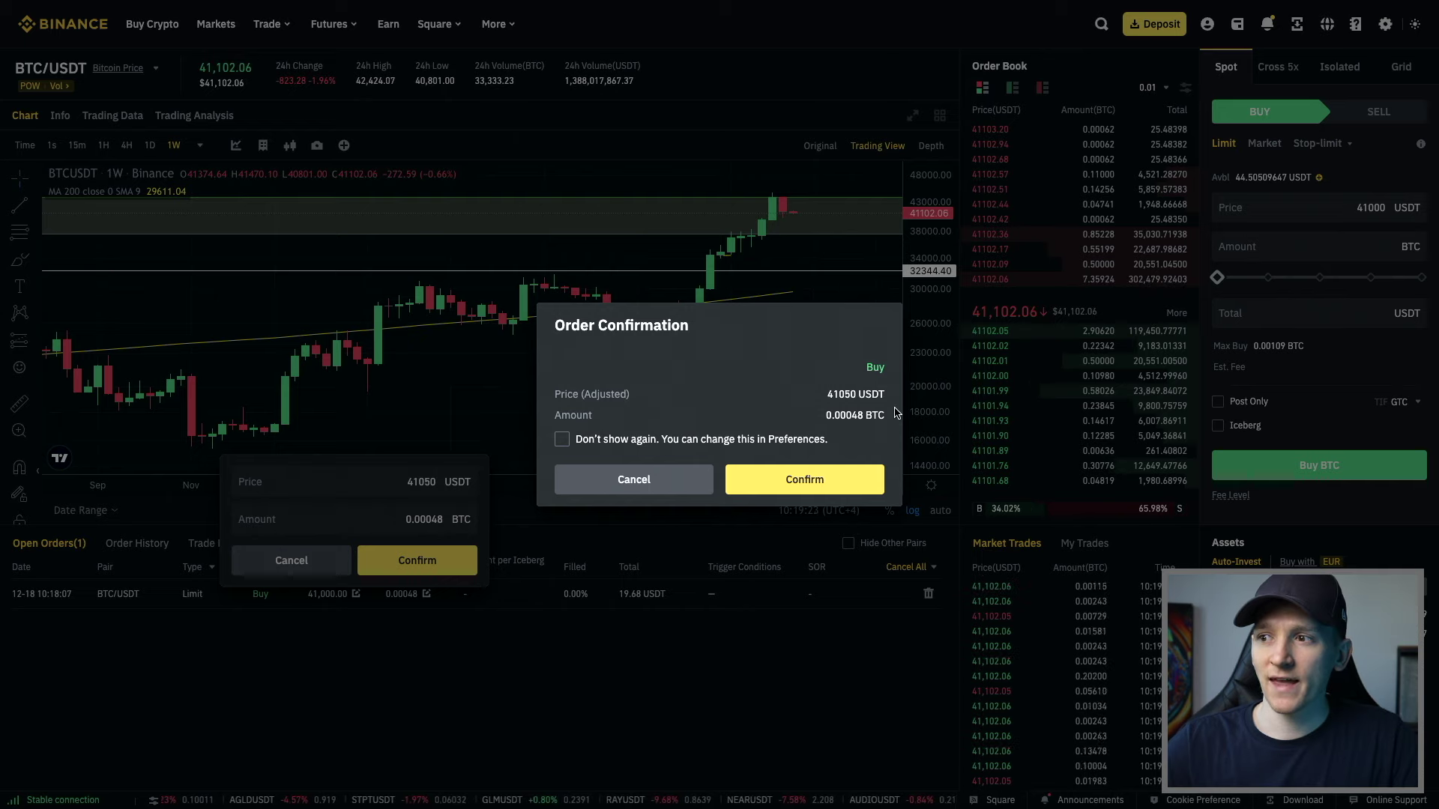
pyautogui.click(805, 479)
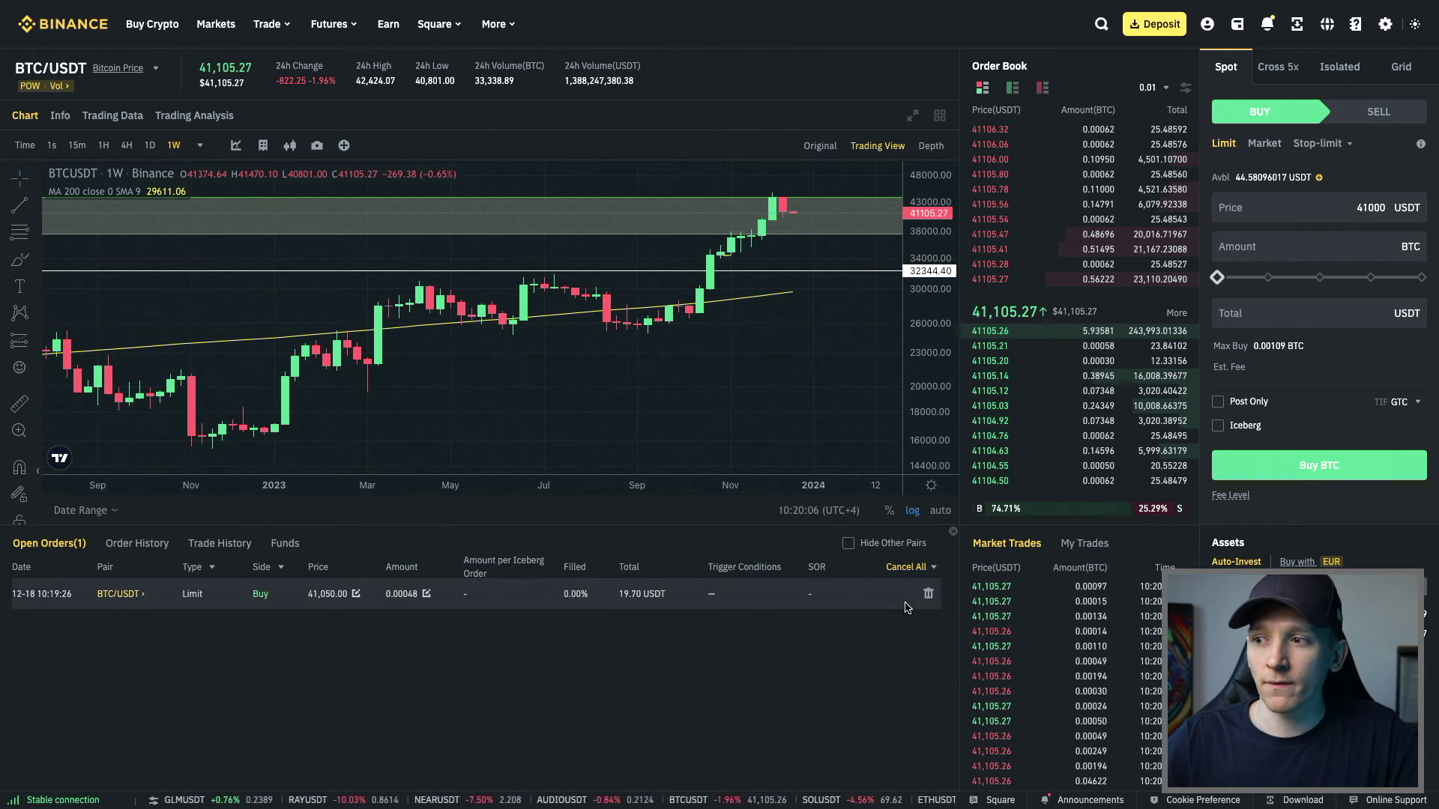
pyautogui.click(928, 593)
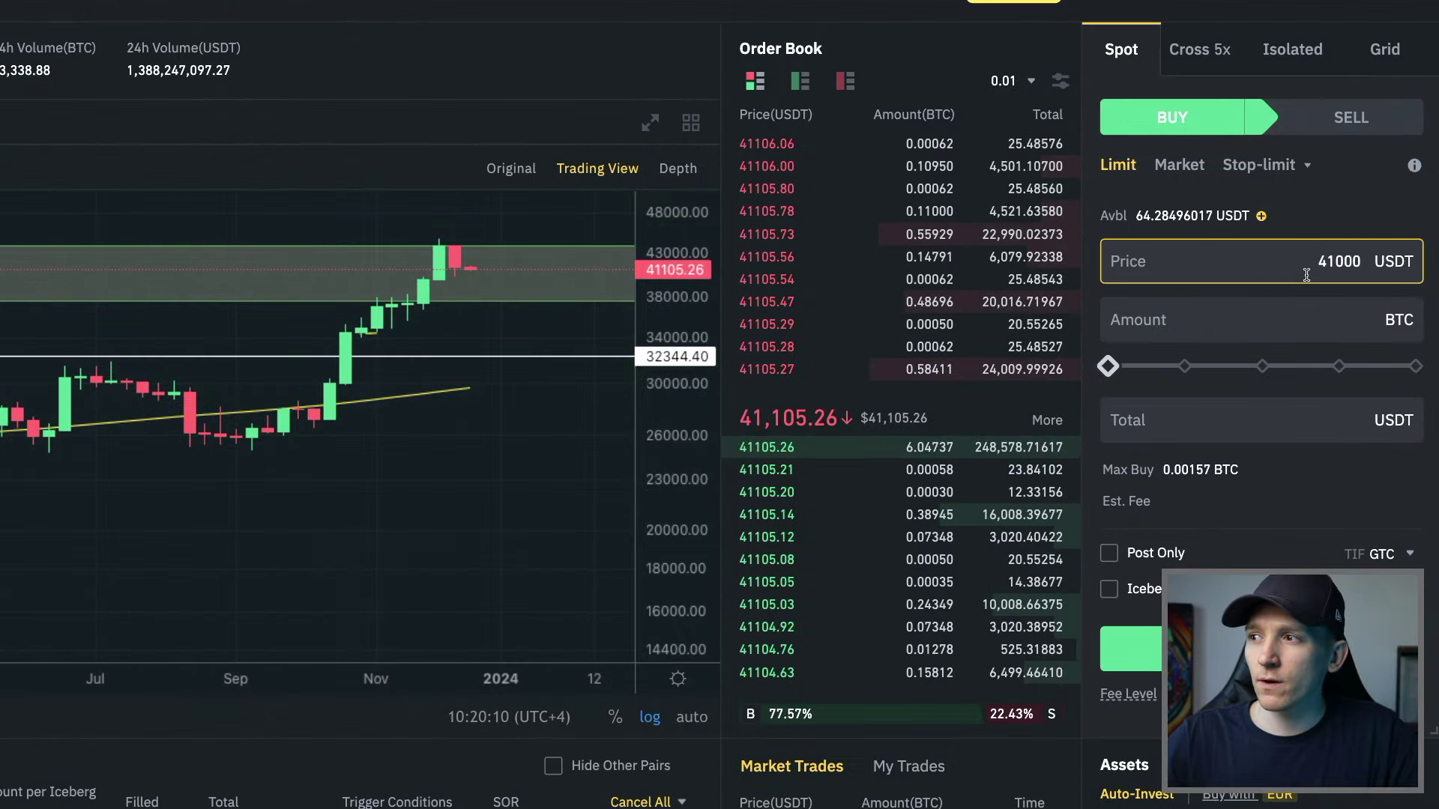
# Place a limit buy order for BTC at a price of 42000 USDT with a total of 11 USDT.
pyautogui.doubleClick(1308, 266)
pyautogui.write('42000')
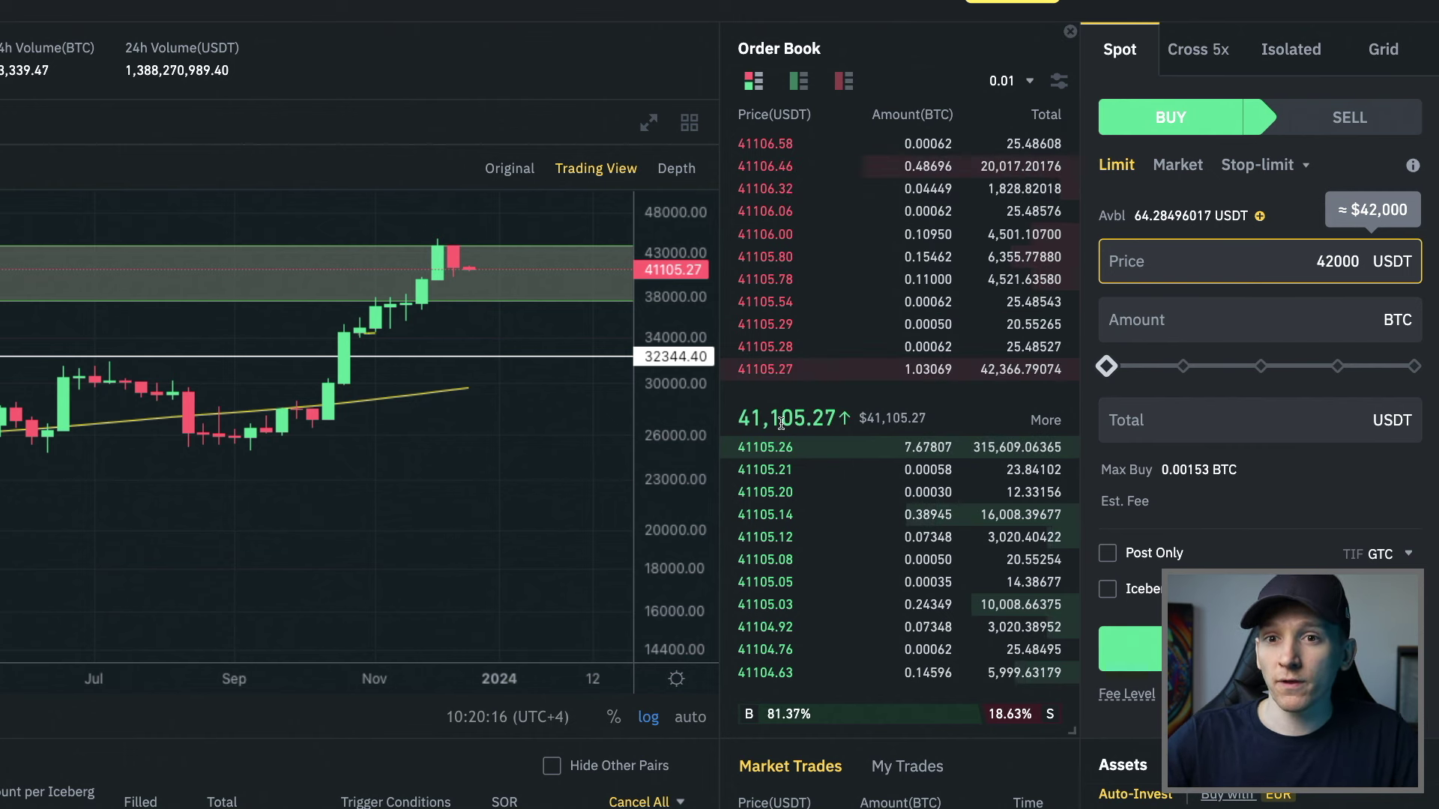
pyautogui.click(1224, 420)
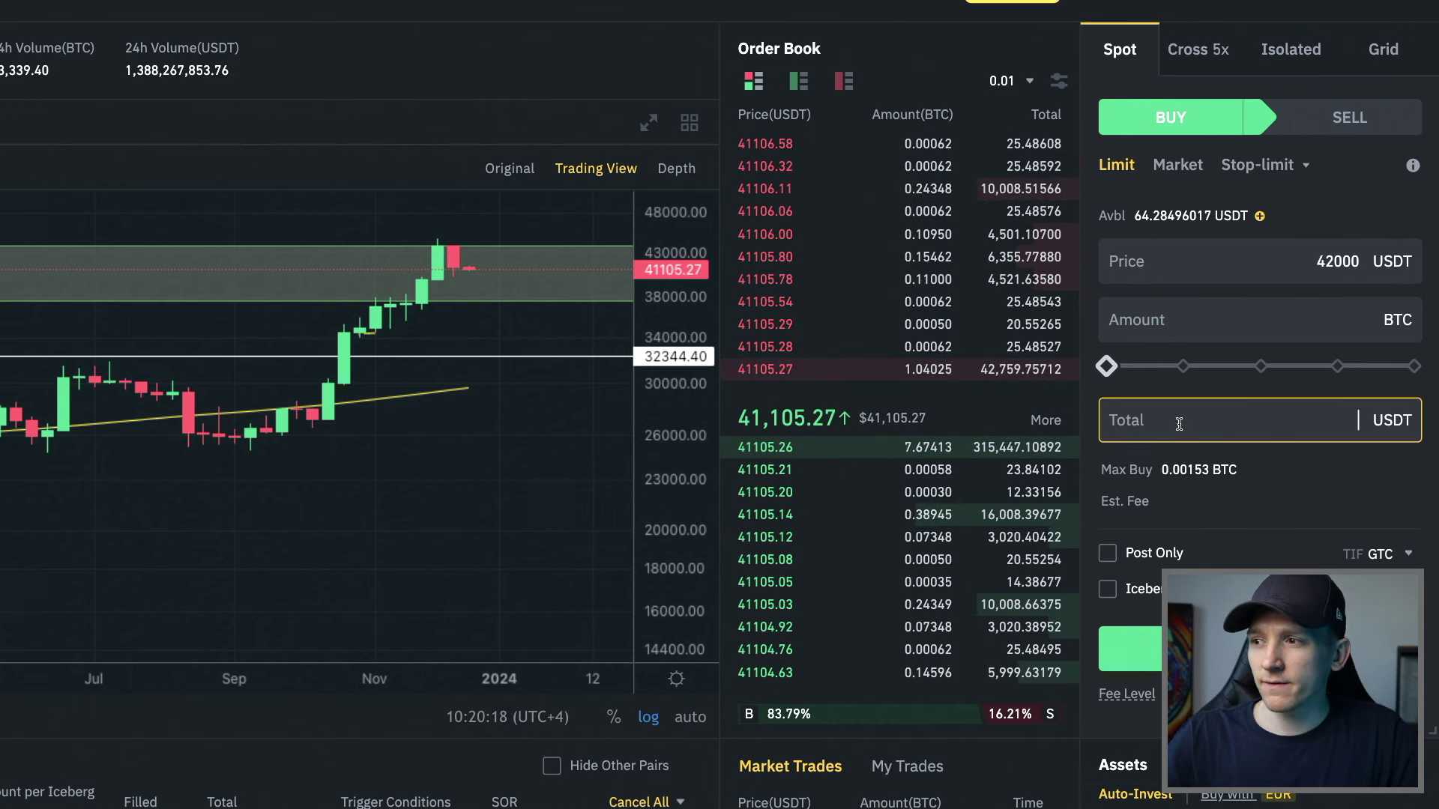
pyautogui.write('11')
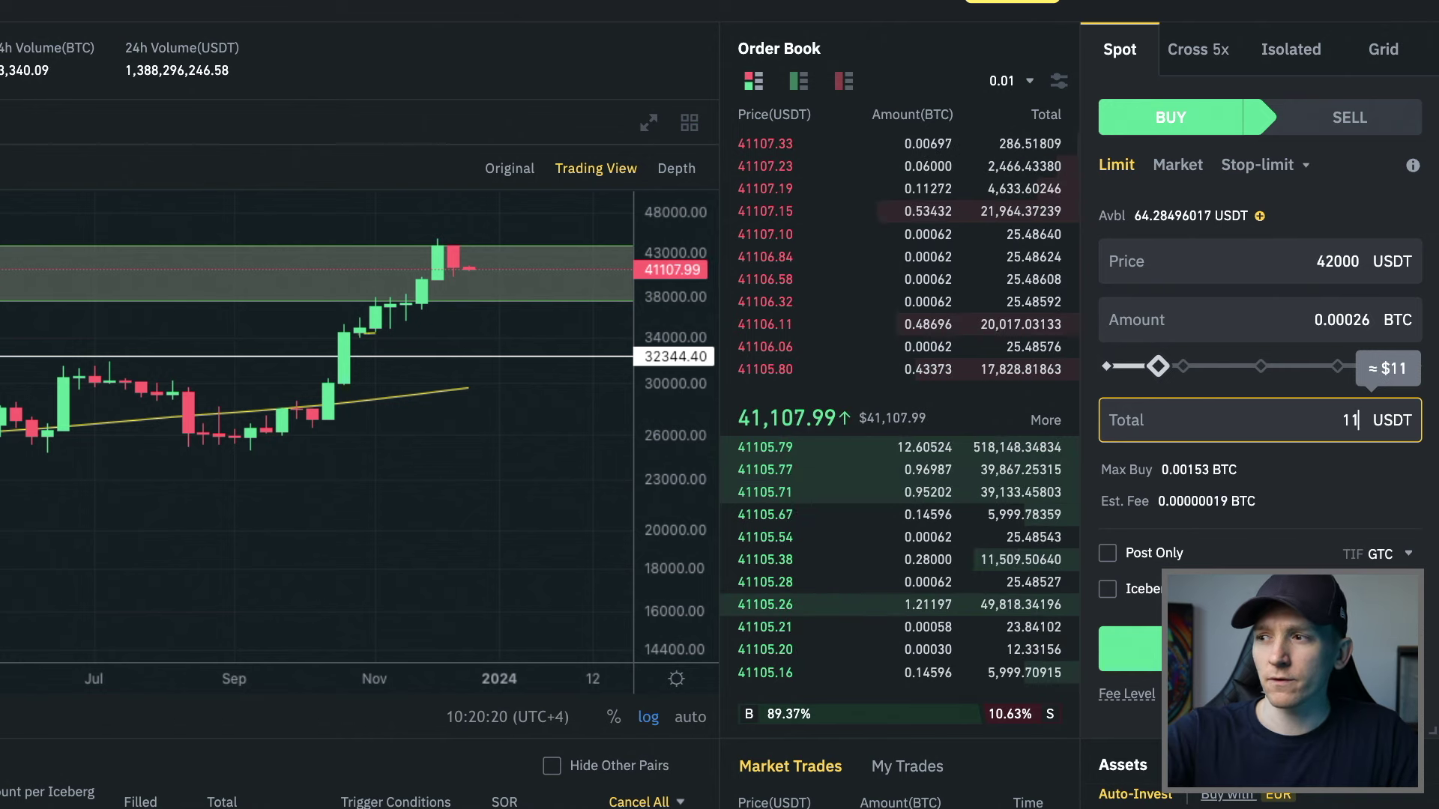
pyautogui.scroll(-1, 1168, 354)
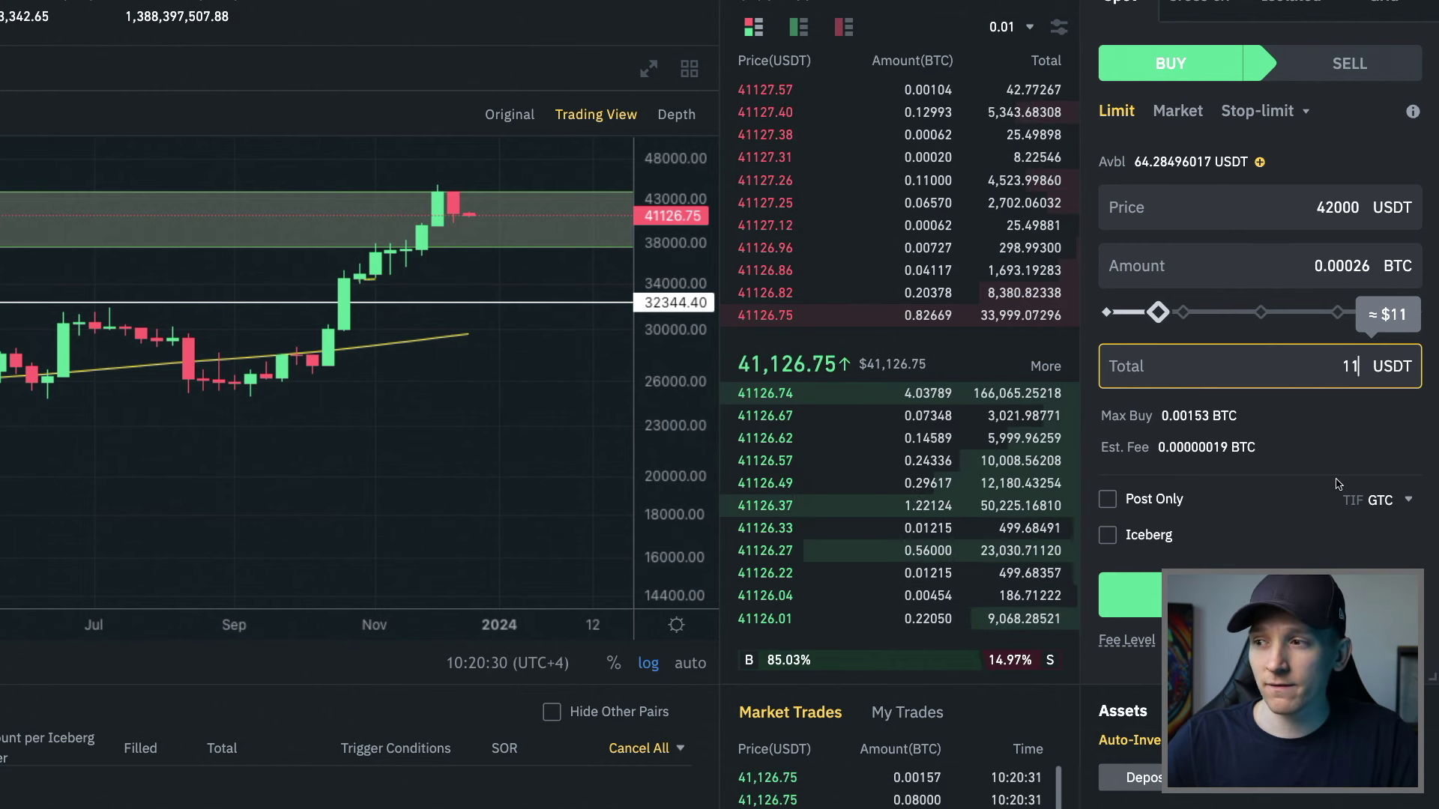
pyautogui.click(1259, 595)
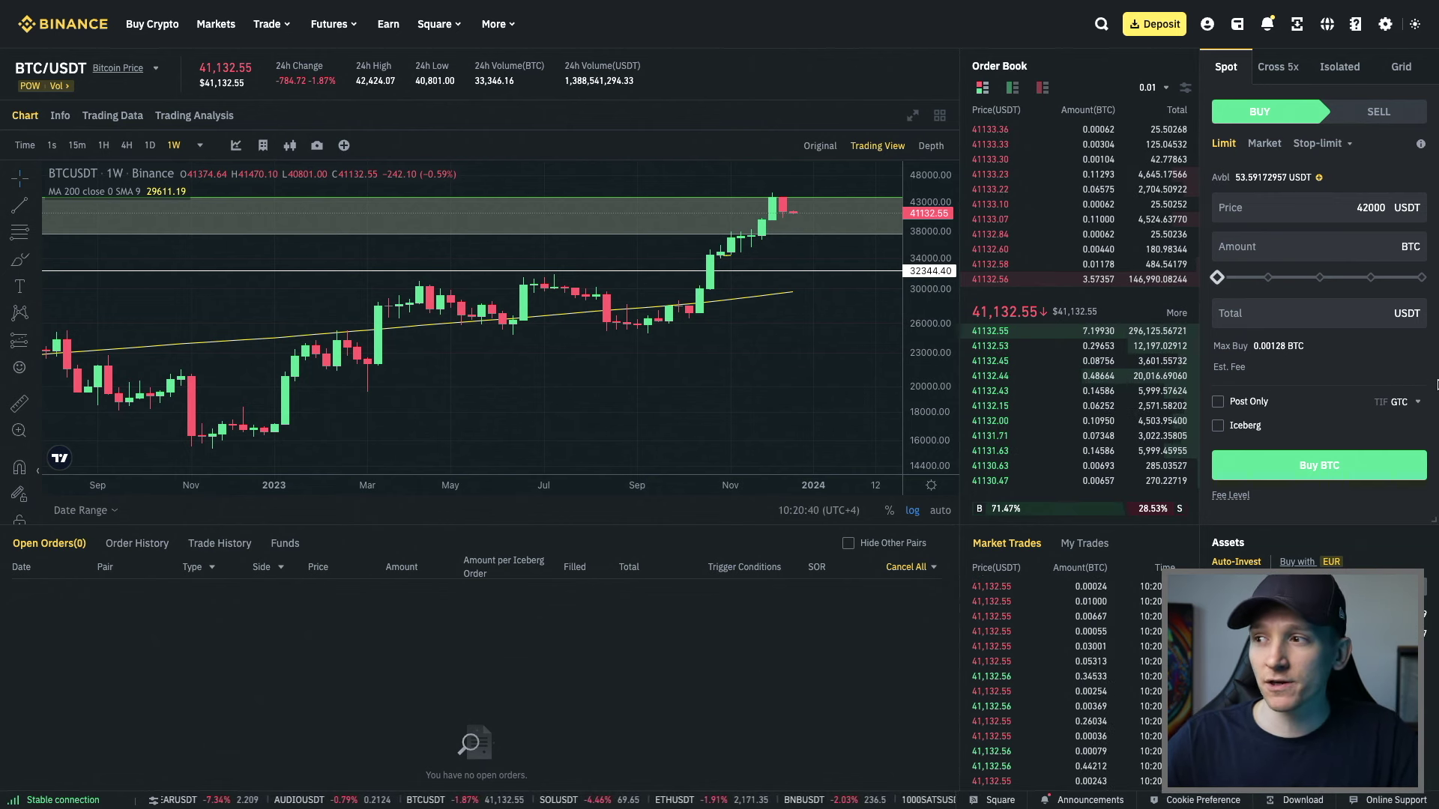
# Try to place a Post Only limit buy order for BTC at 42000 USDT with a total of 11 USDT.
pyautogui.click(1357, 211)
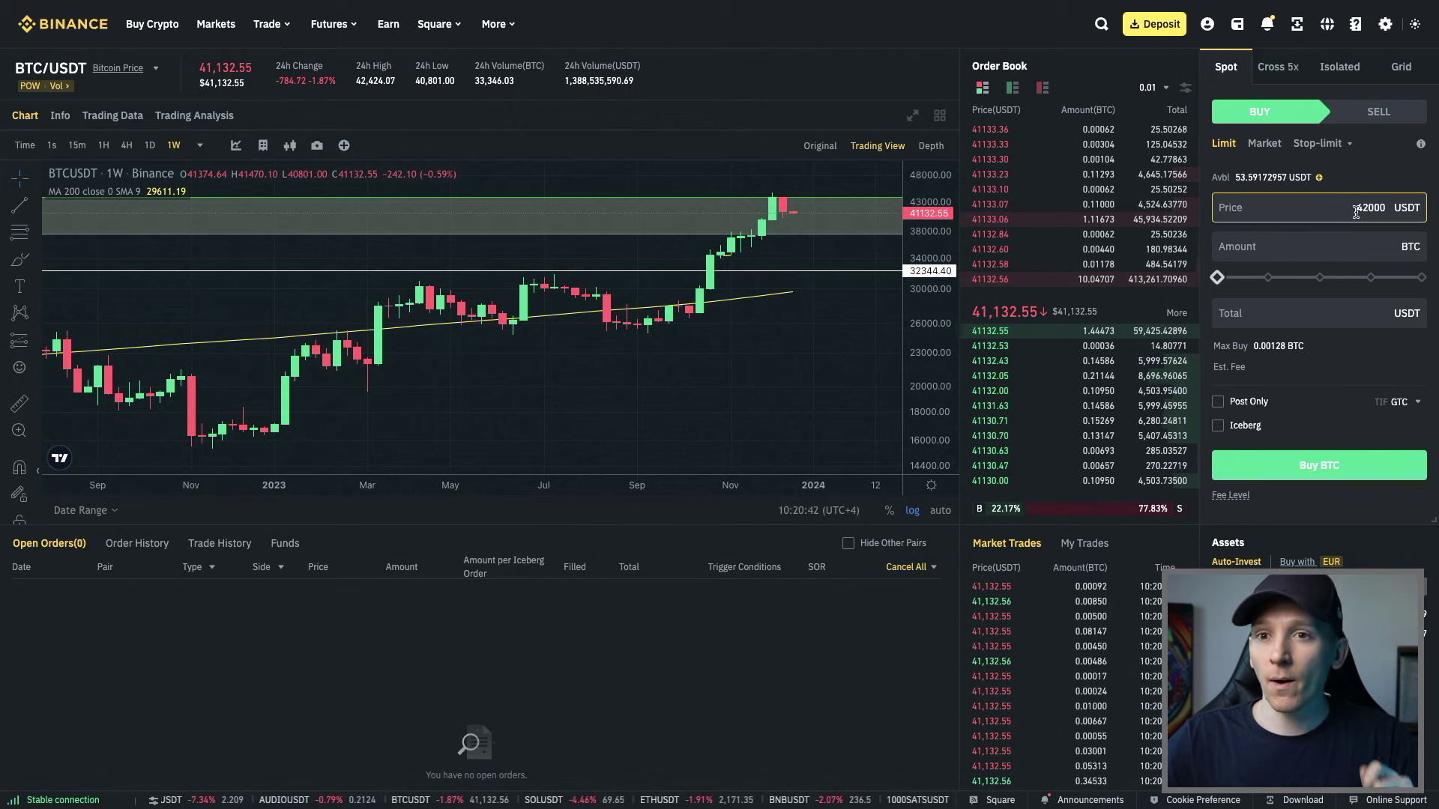
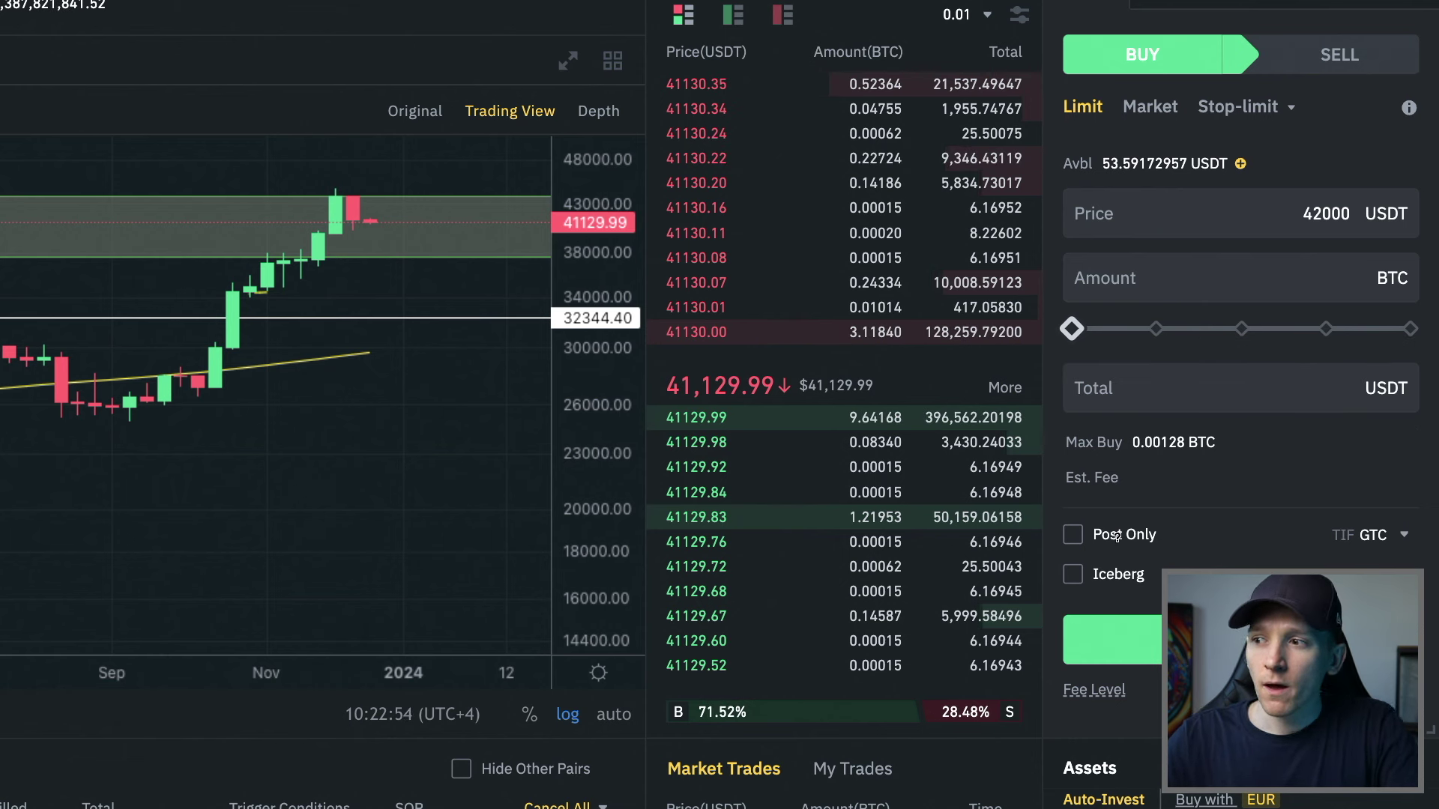
pyautogui.click(1077, 537)
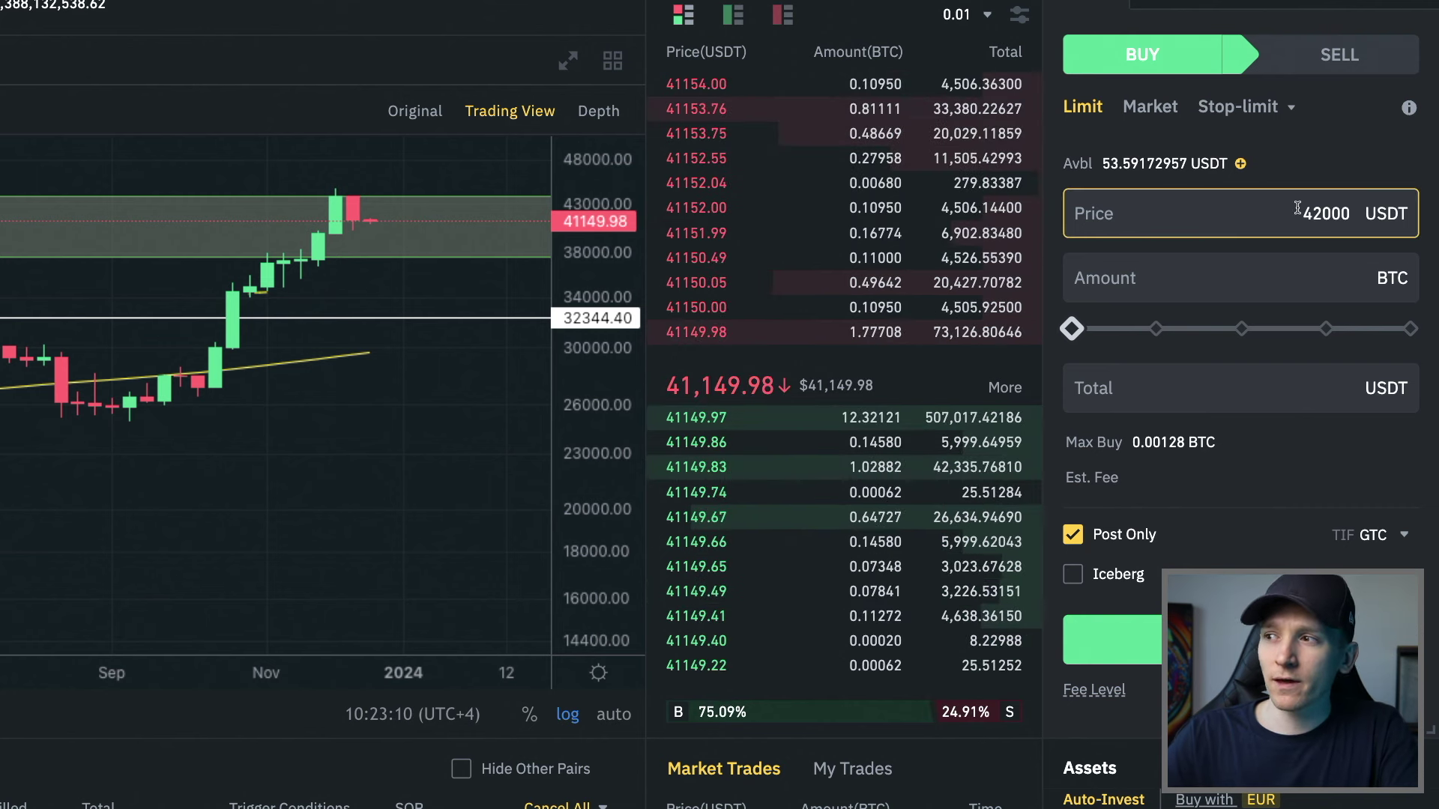
pyautogui.click(1329, 219)
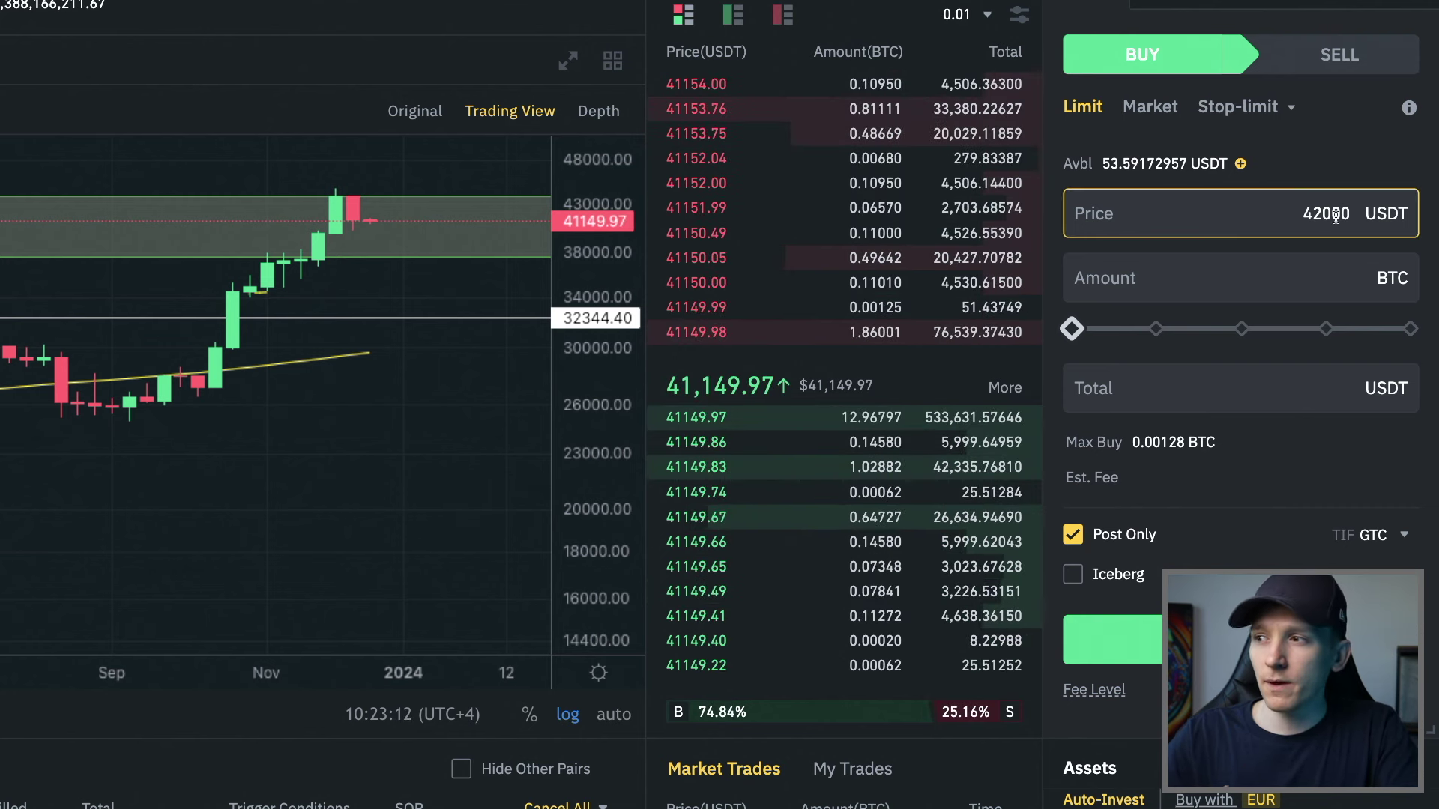
pyautogui.click(1229, 375)
pyautogui.write('11')
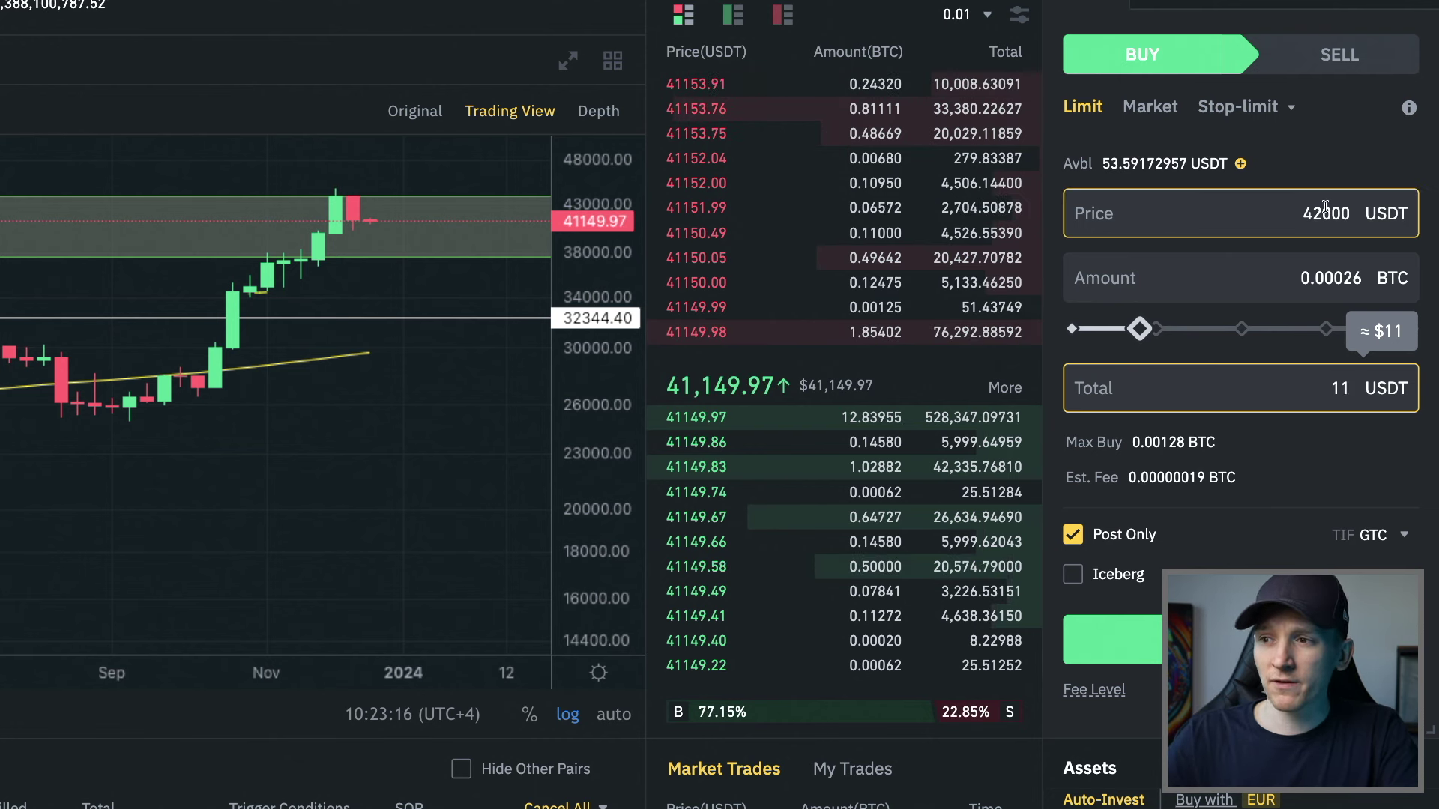
pyautogui.moveTo(755, 332)
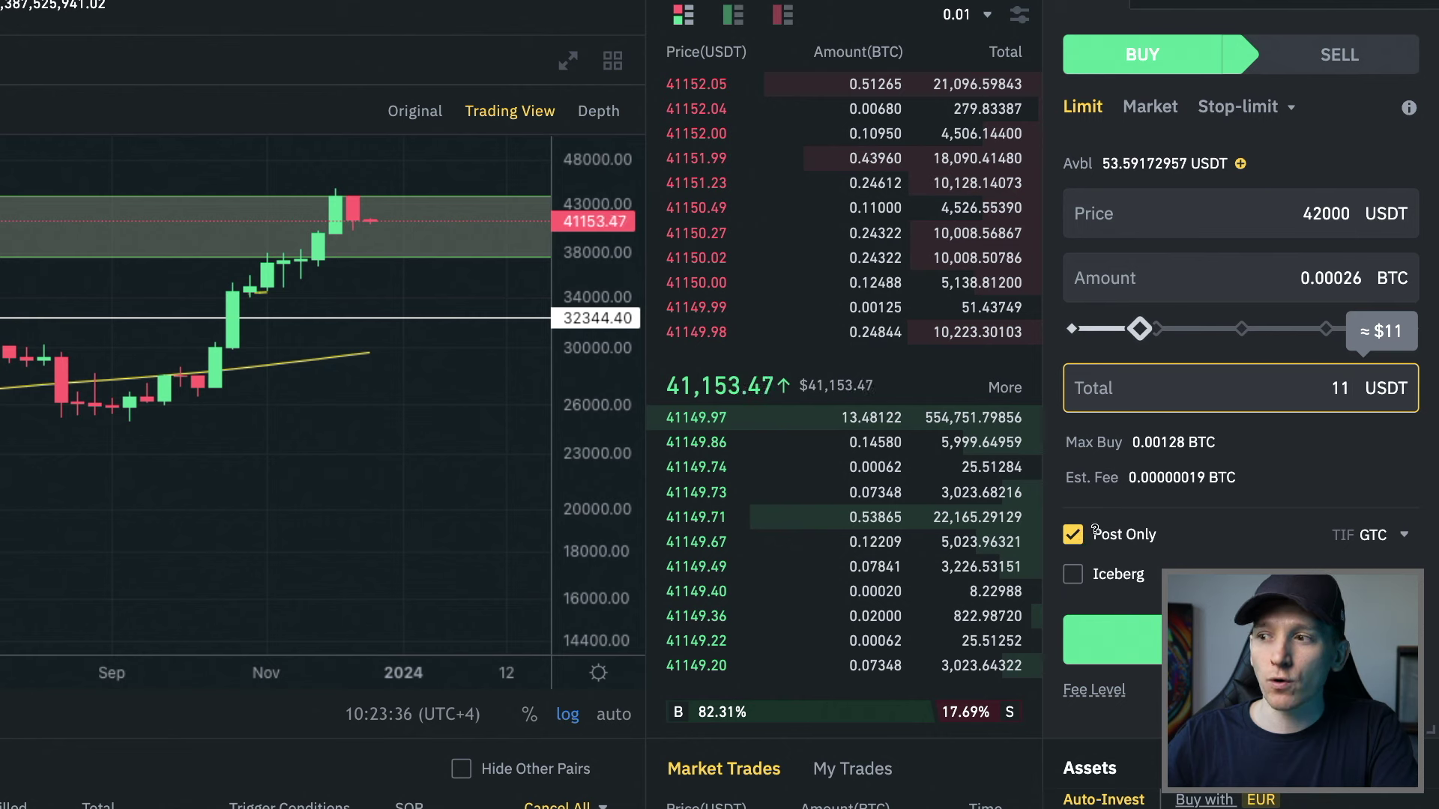
pyautogui.moveTo(1091, 525)
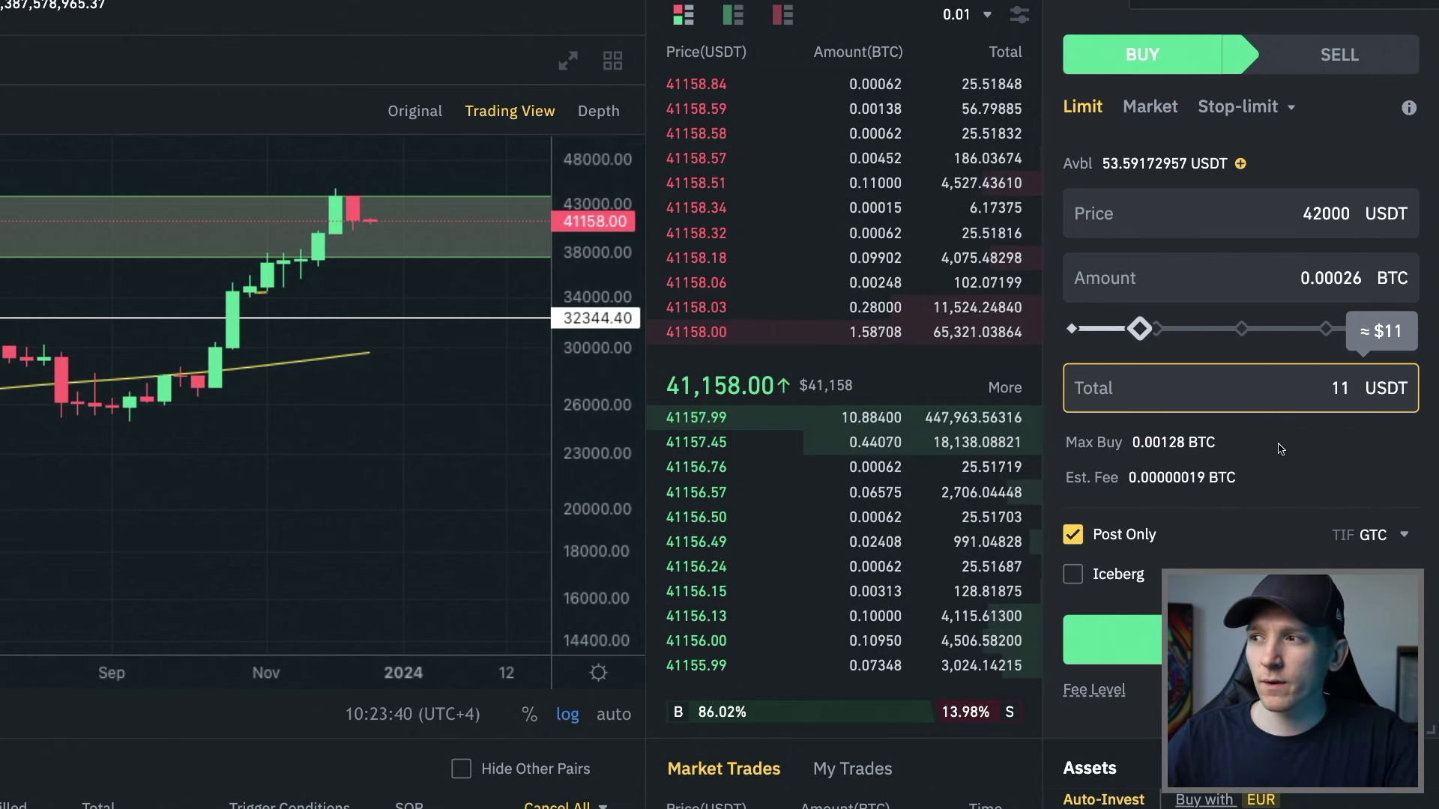
pyautogui.click(1281, 449)
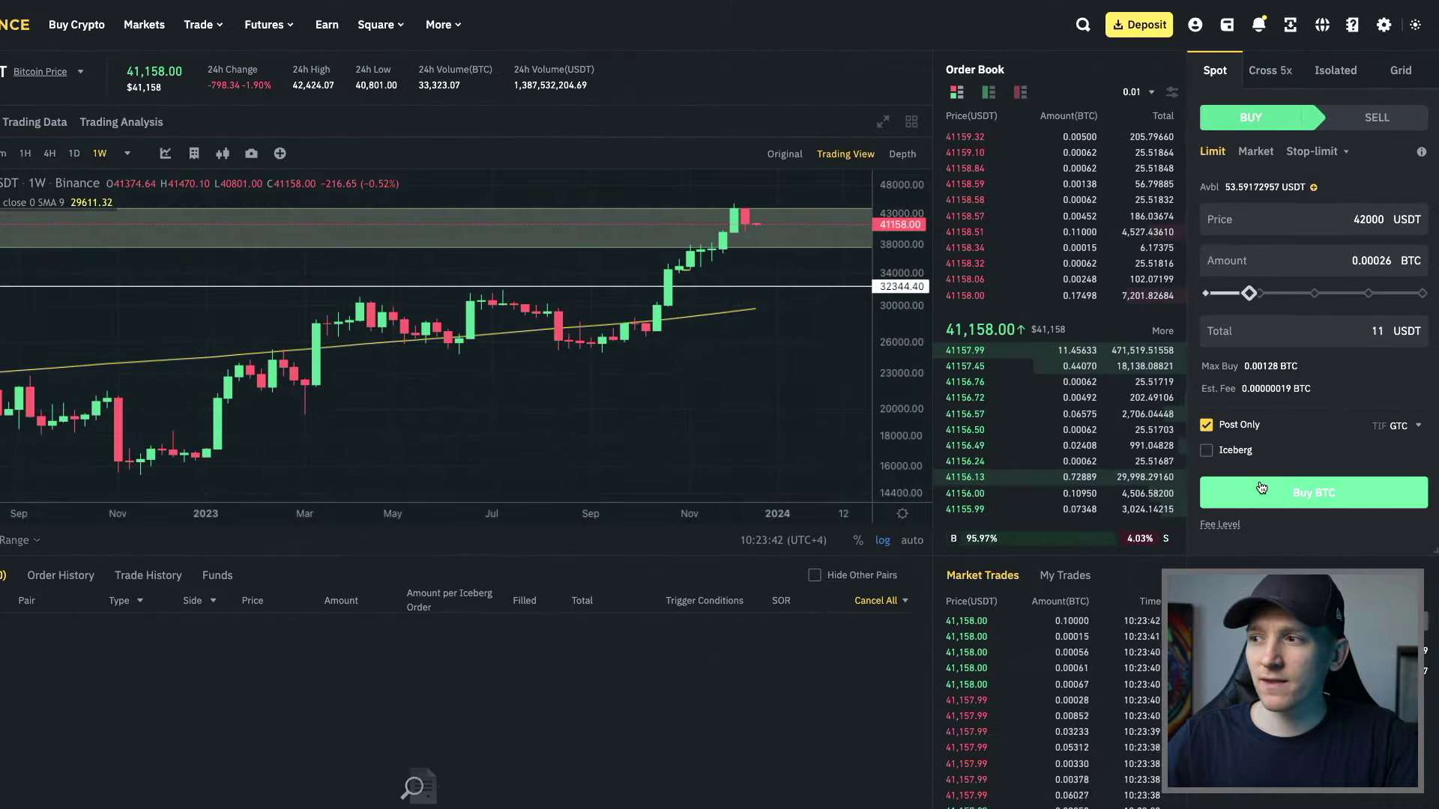
pyautogui.click(1309, 502)
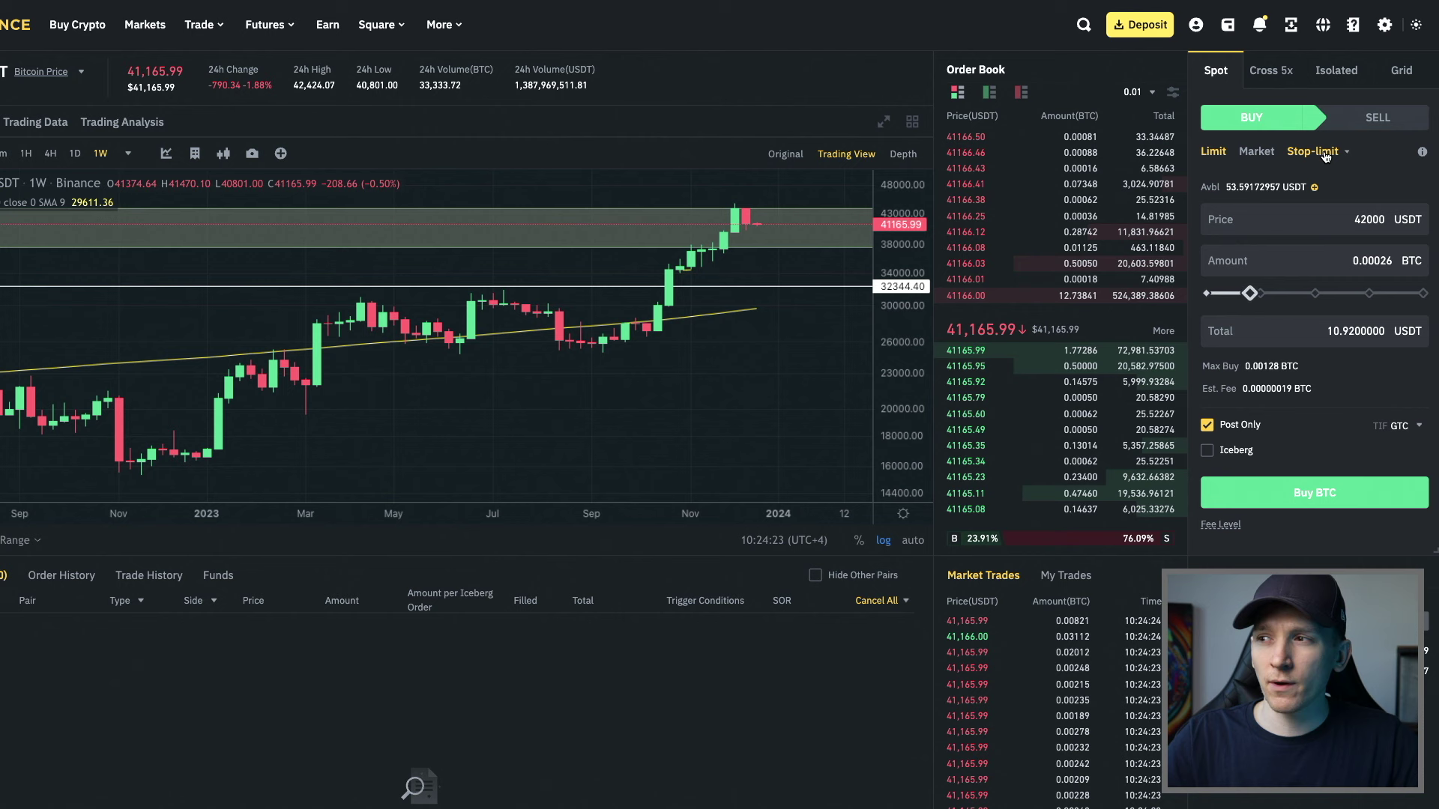
# Switch the BTC spot buy form from a limit order to the Stop-limit order type.
pyautogui.click(1359, 262)
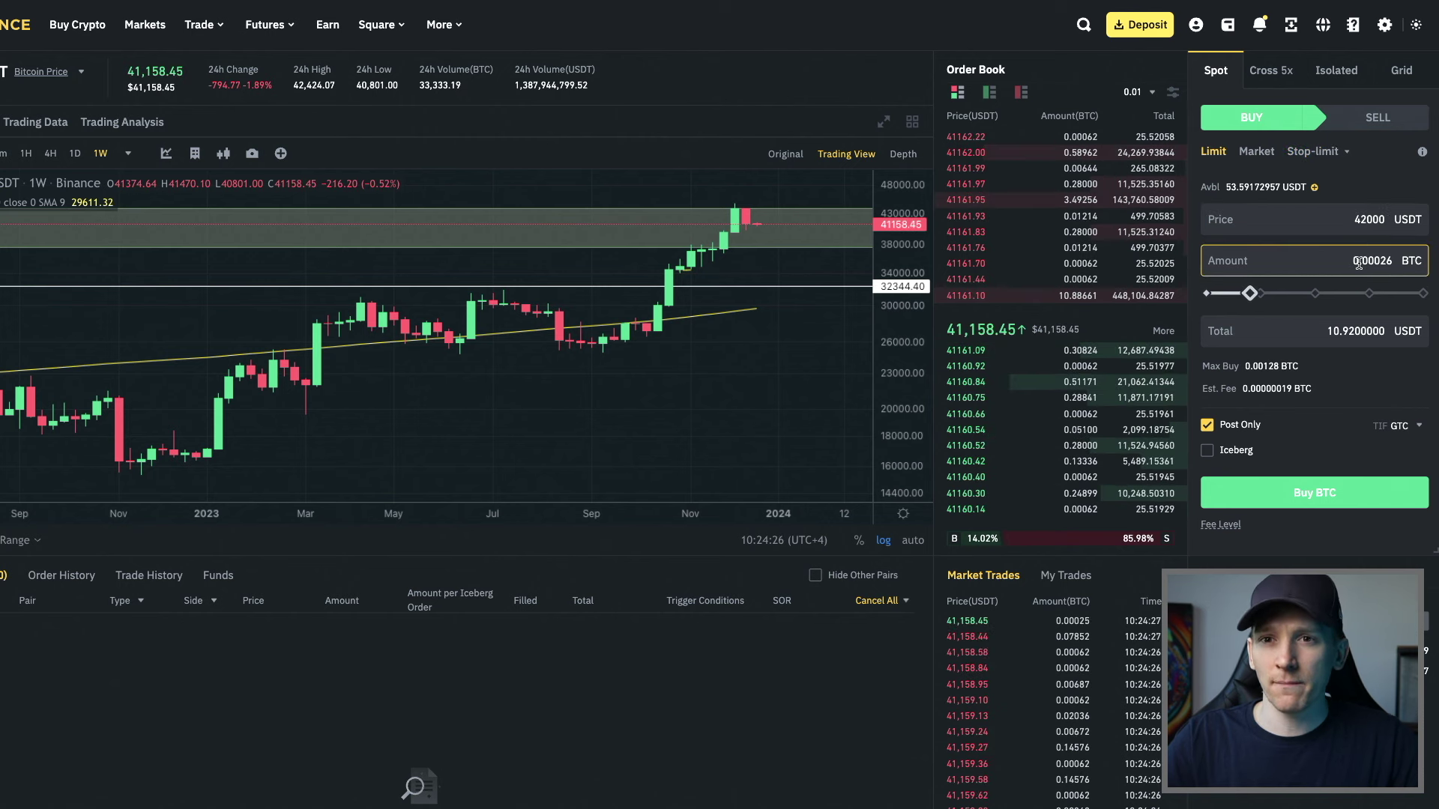
pyautogui.click(1324, 152)
pyautogui.click(1357, 261)
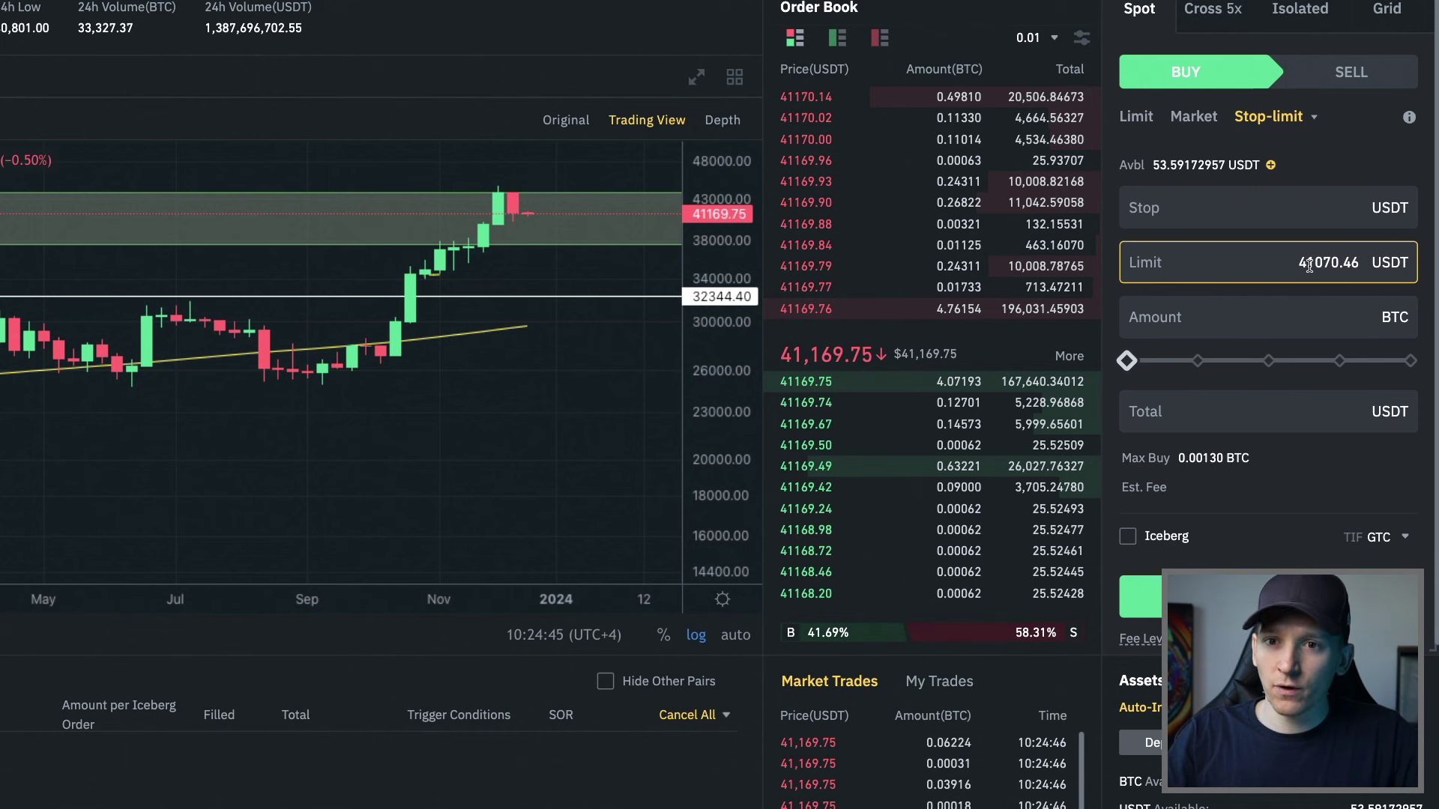
pyautogui.click(1203, 214)
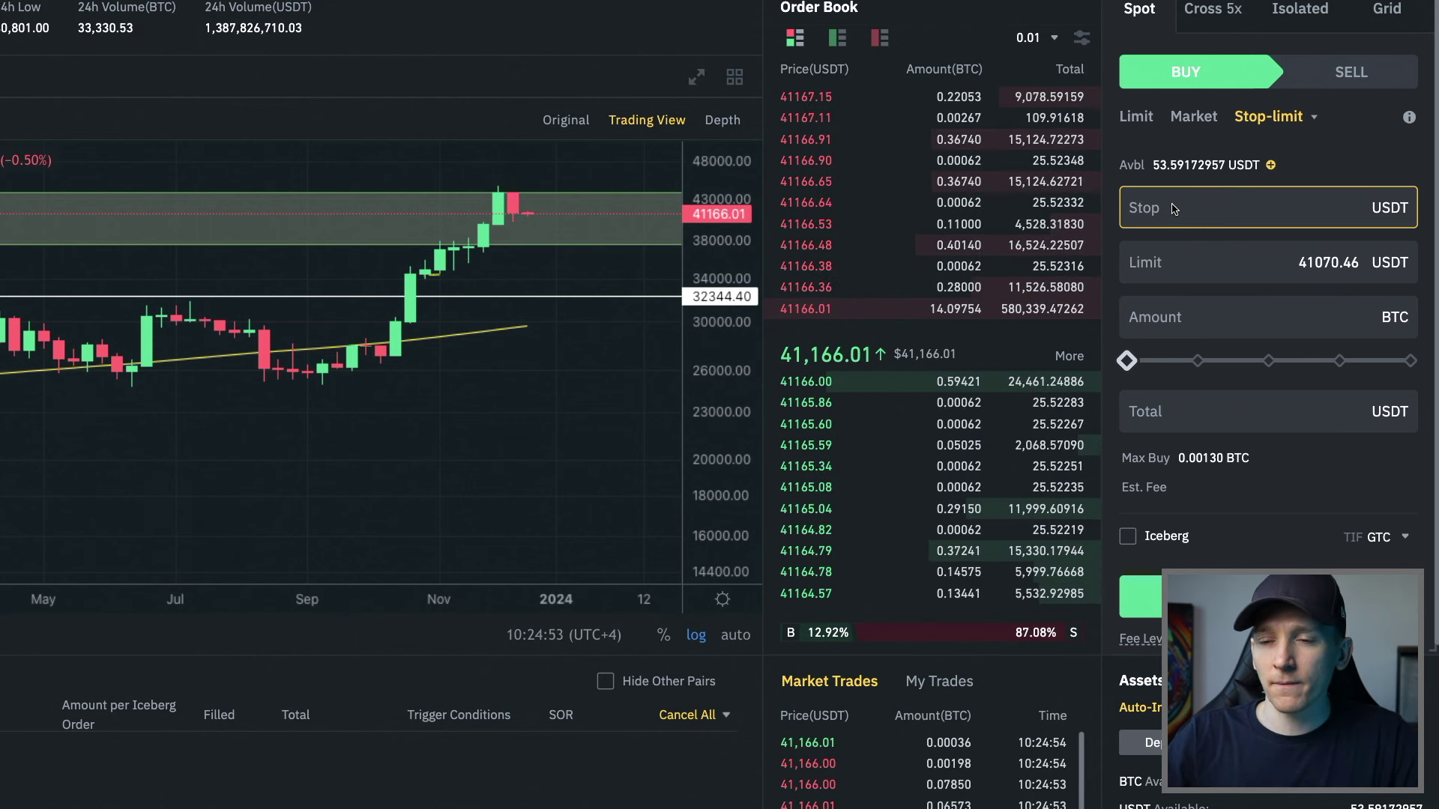
pyautogui.click(1285, 260)
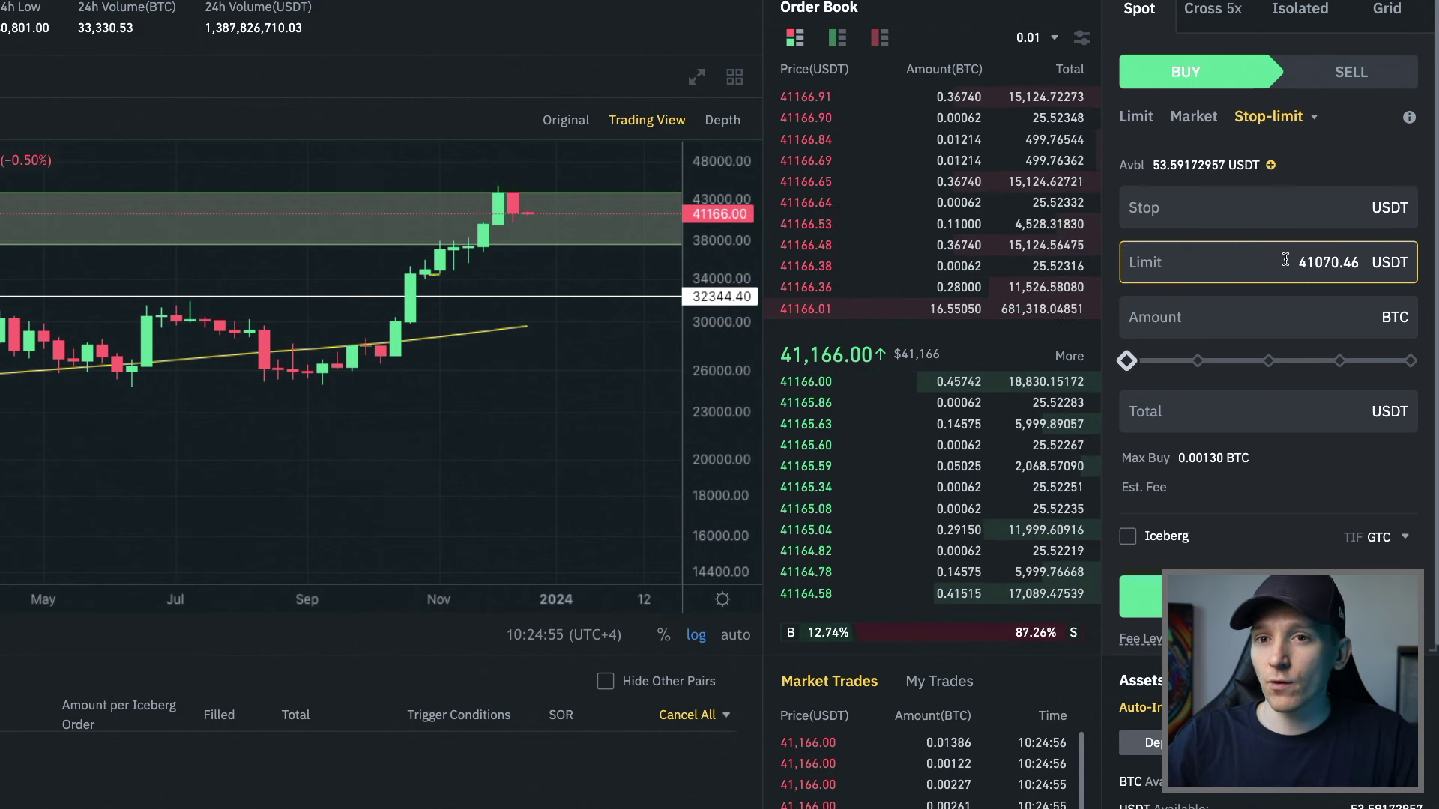
pyautogui.click(1309, 205)
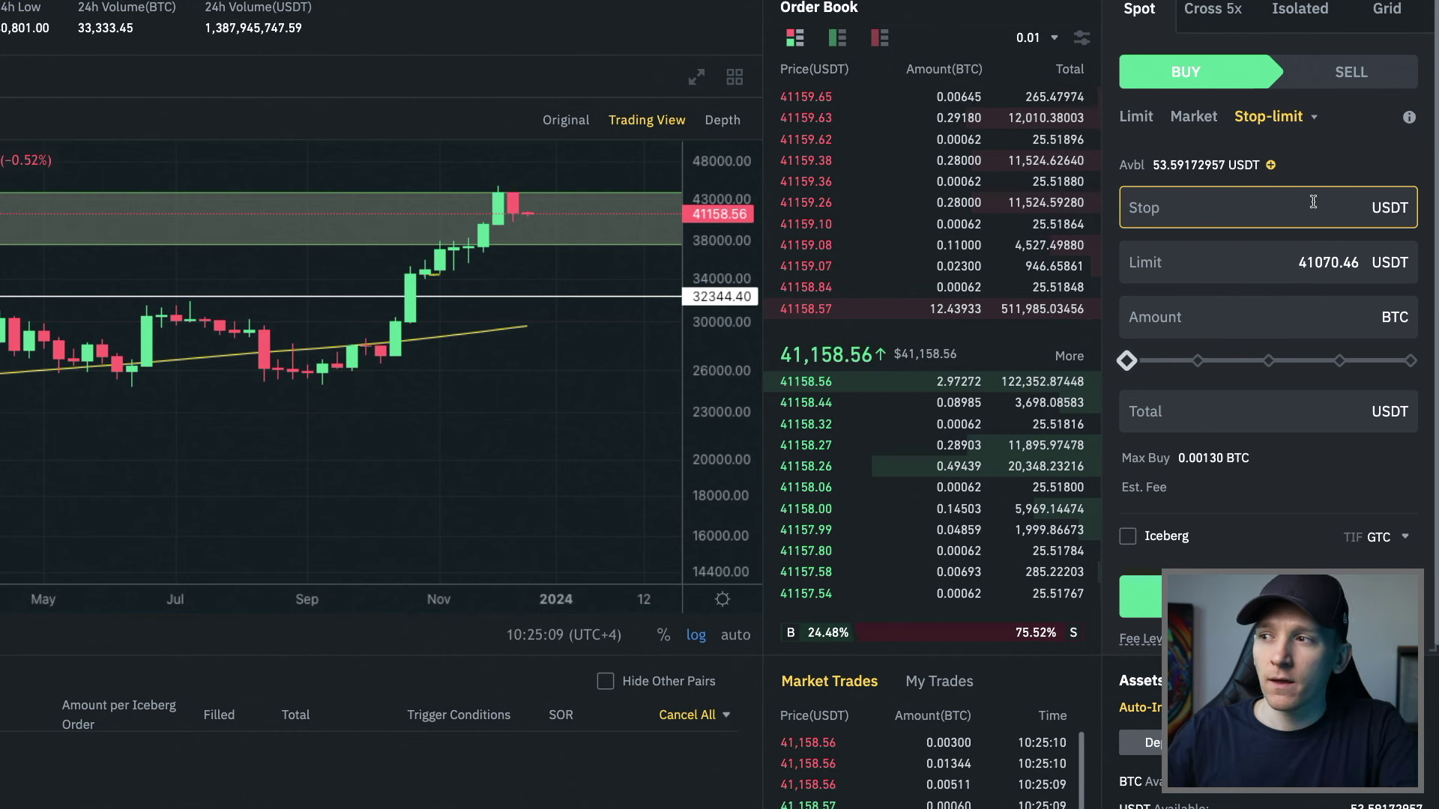
pyautogui.click(1318, 204)
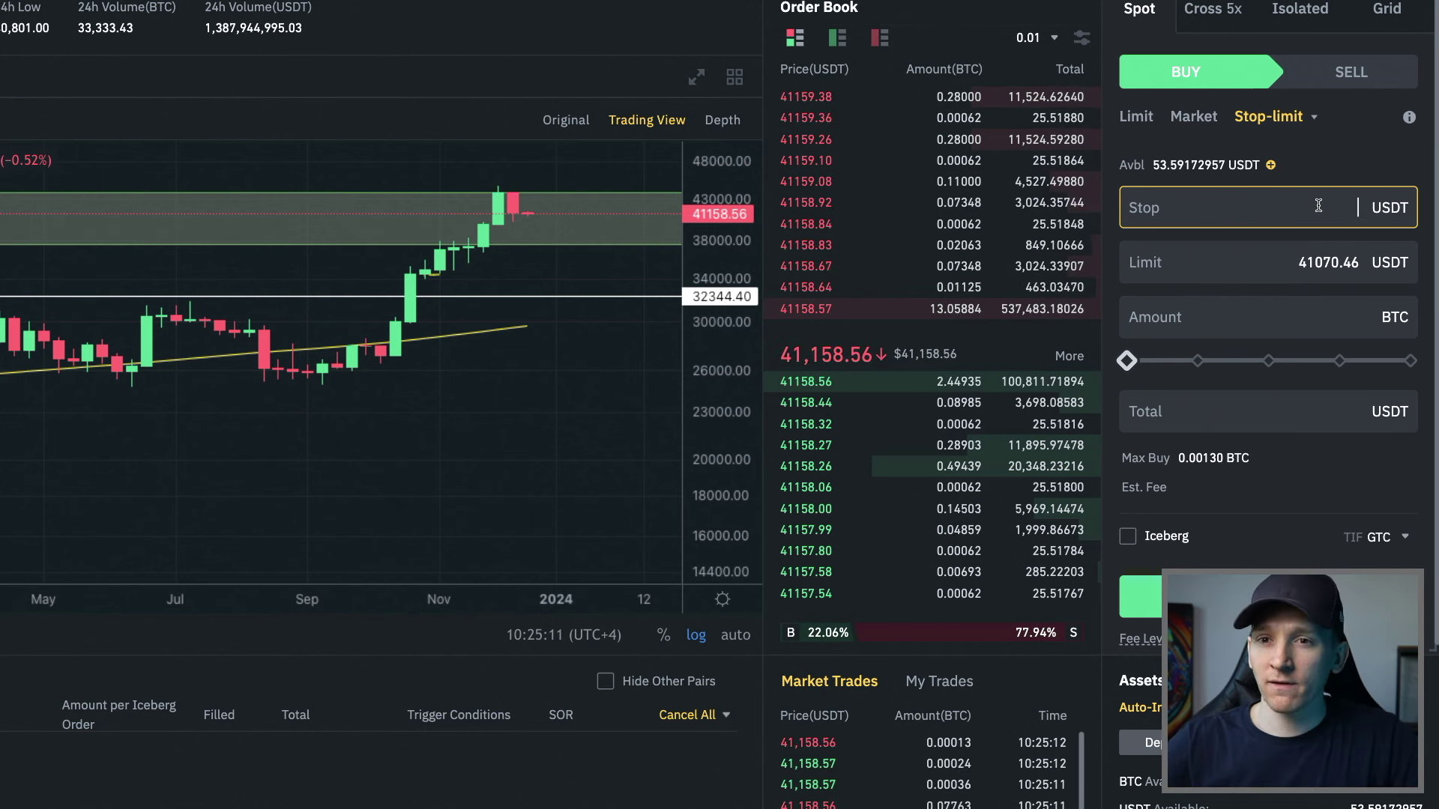
pyautogui.click(1317, 266)
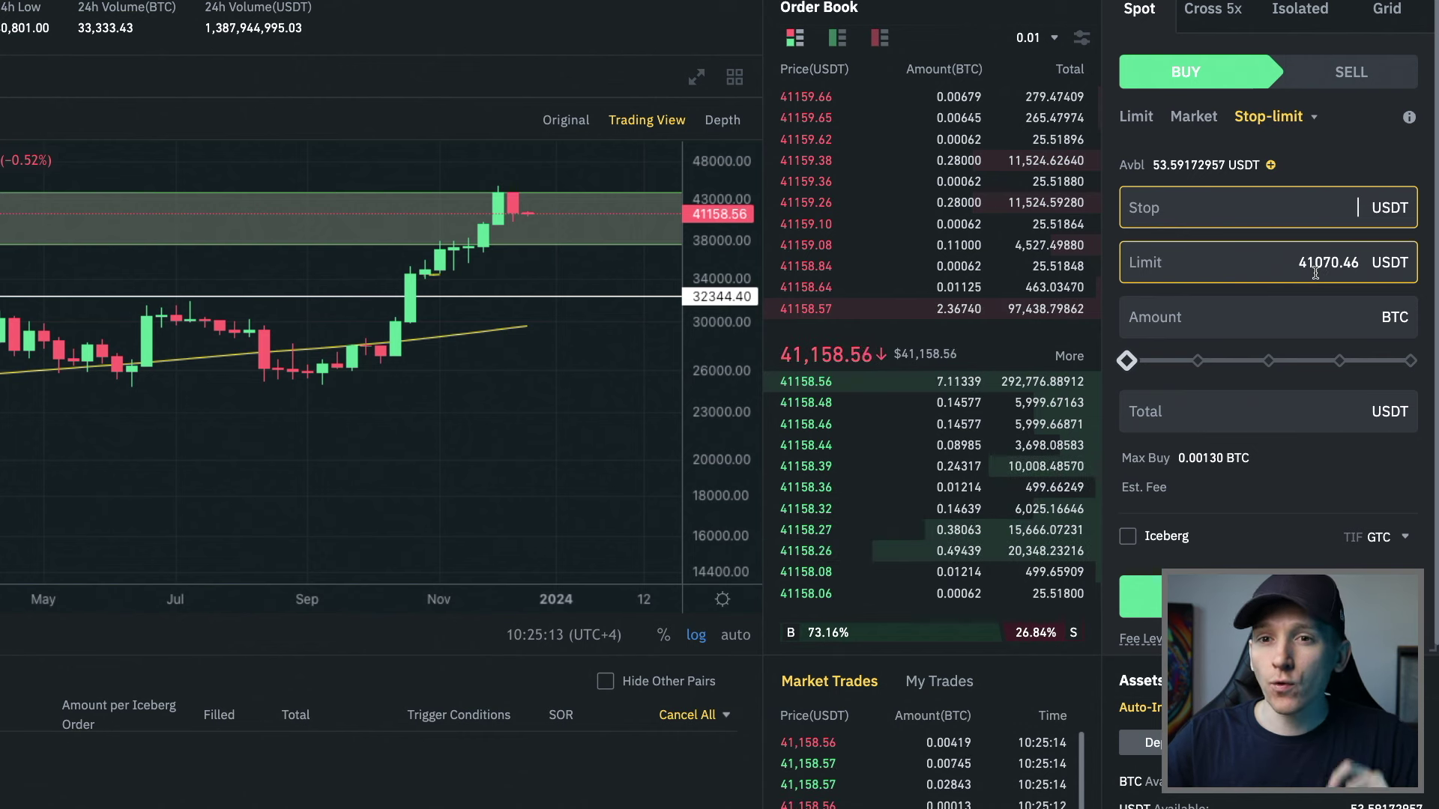
pyautogui.click(1338, 221)
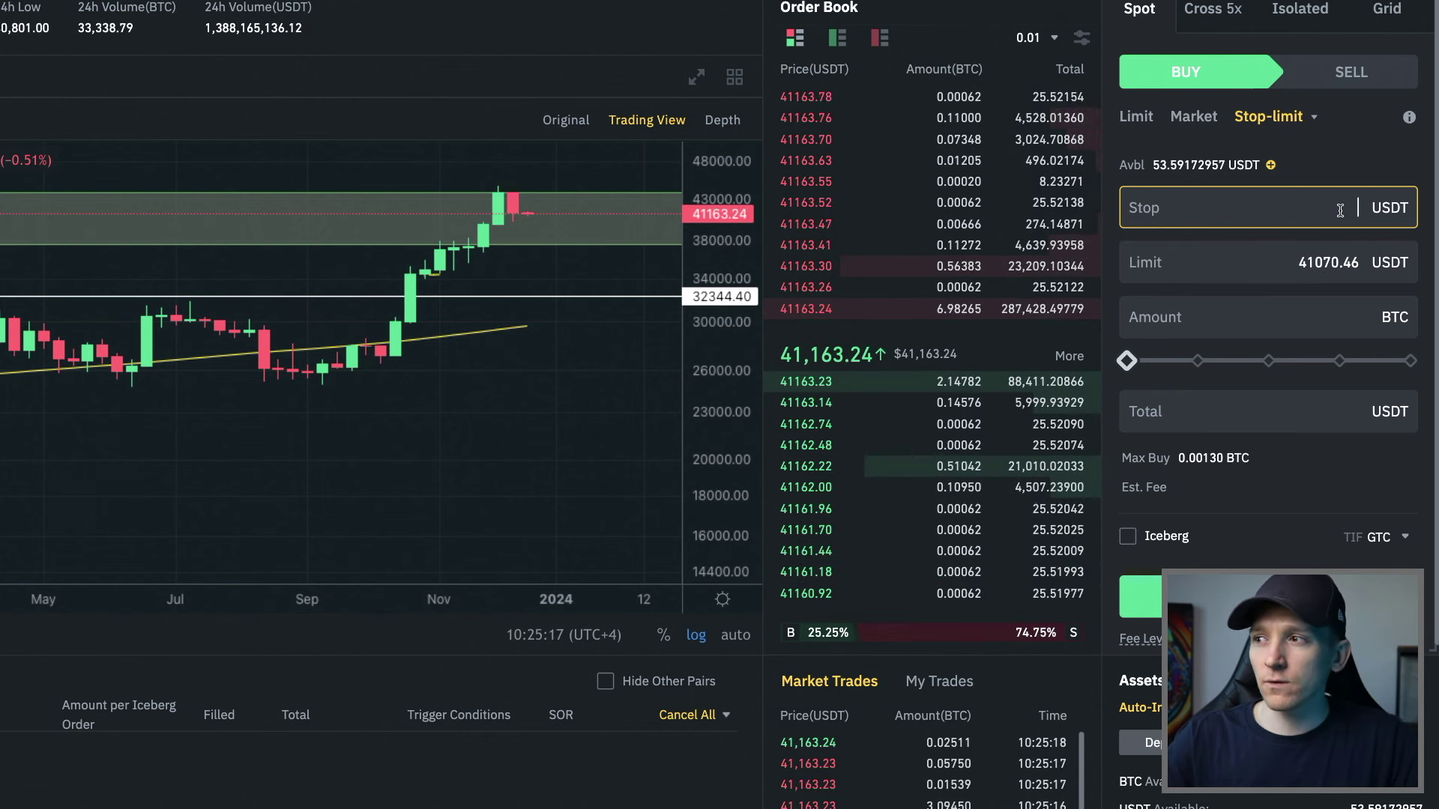
# Set up a BTC stop-limit sell order with both the stop price and the limit price at 20000 USDT.
pyautogui.click(1365, 78)
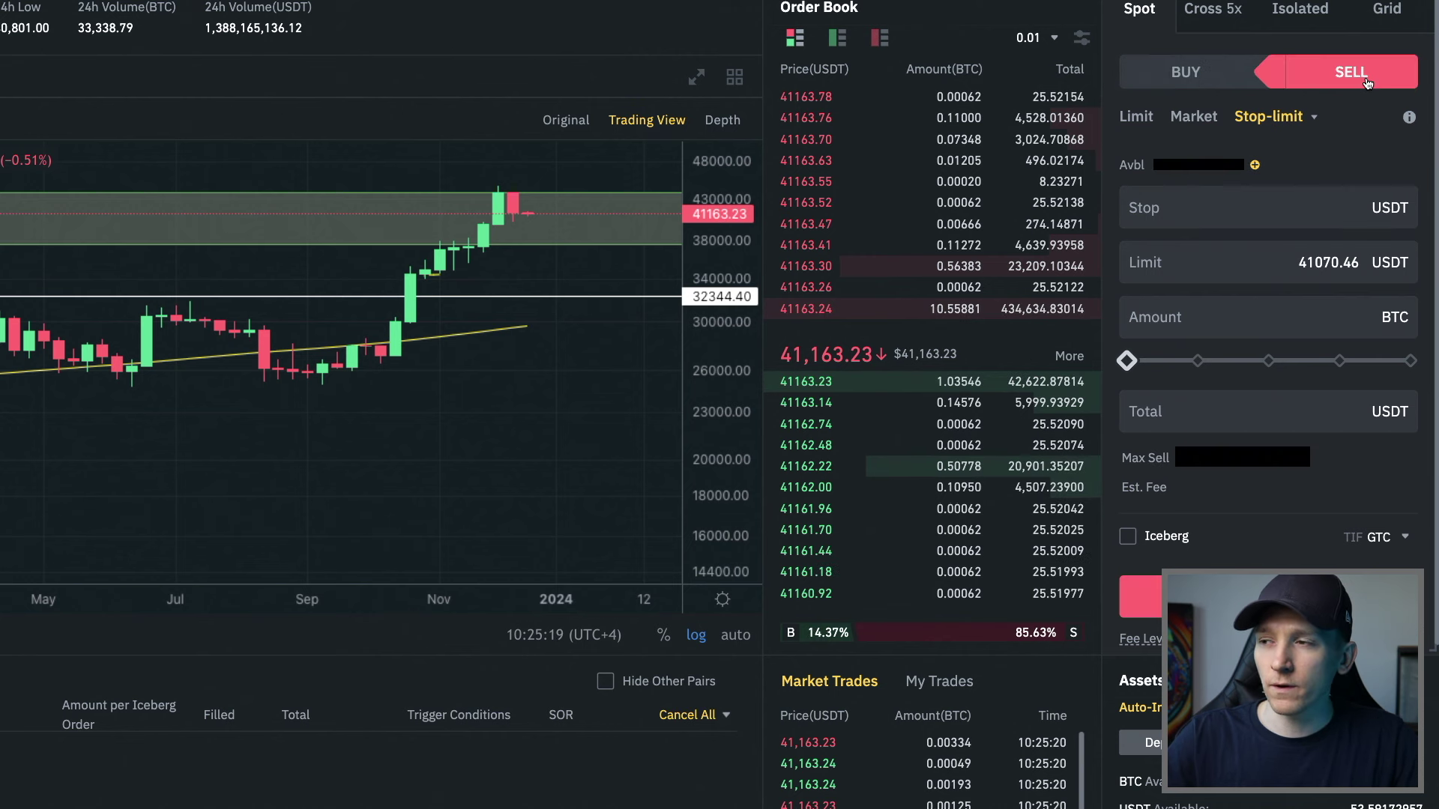
pyautogui.click(1319, 208)
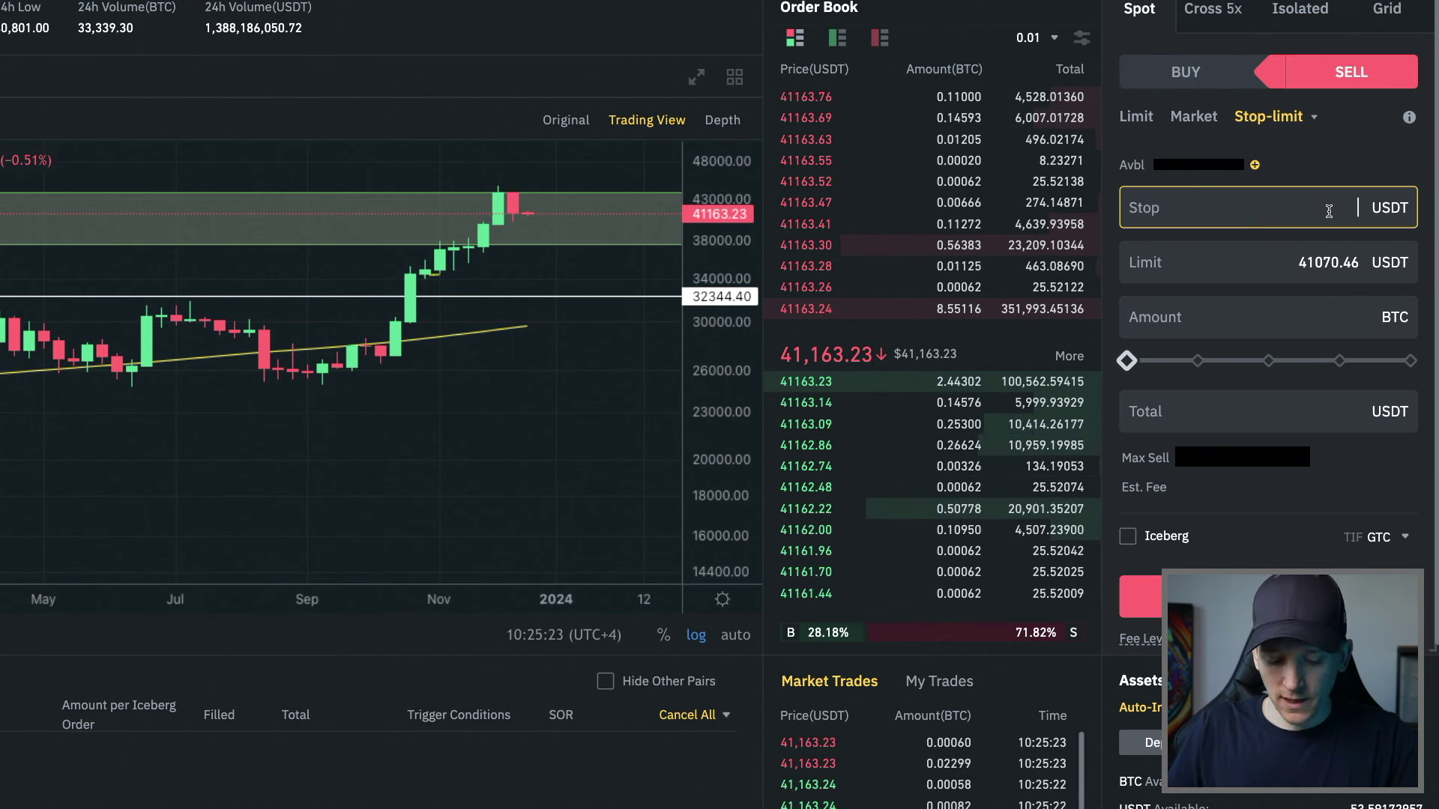
pyautogui.write('20000')
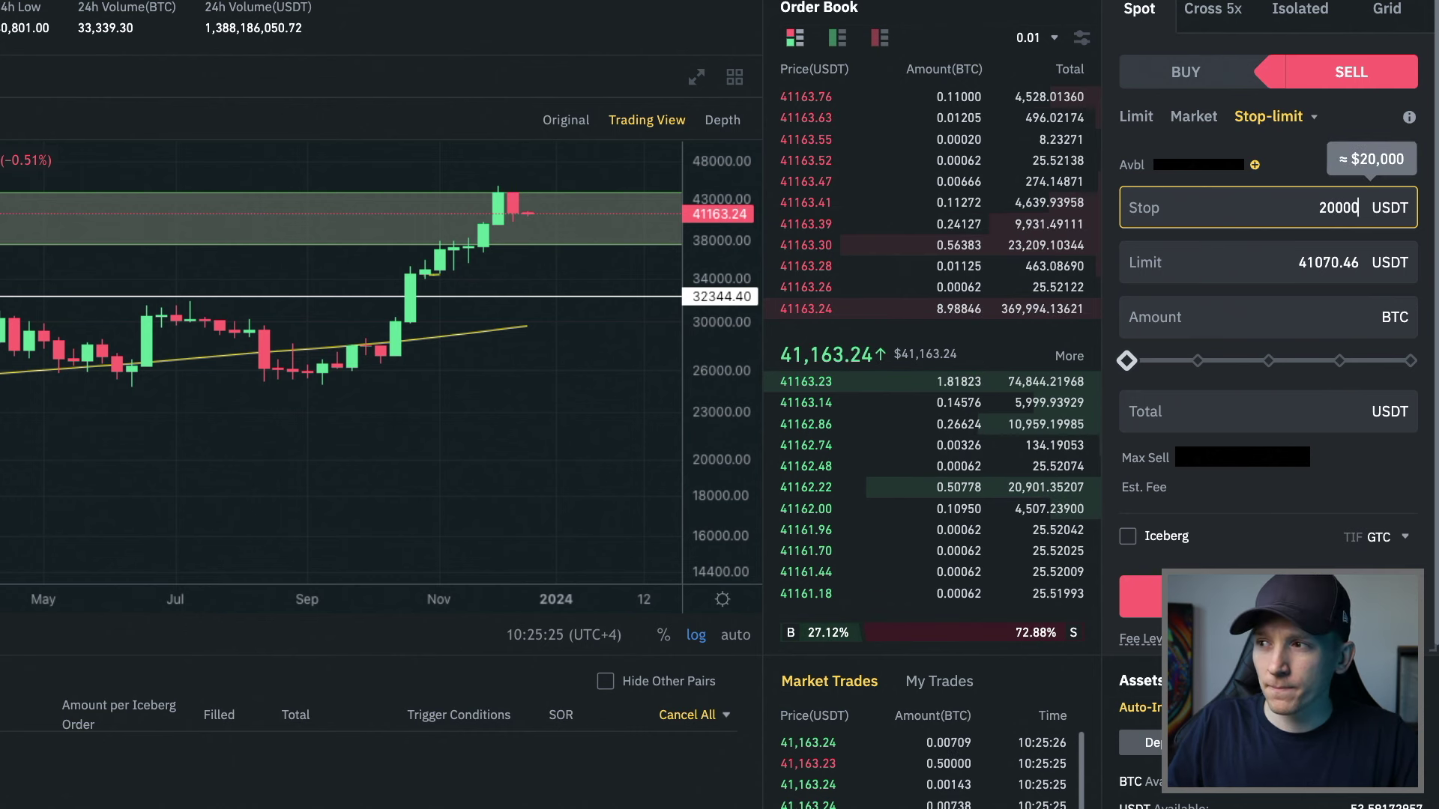
pyautogui.doubleClick(1272, 259)
pyautogui.write('20000')
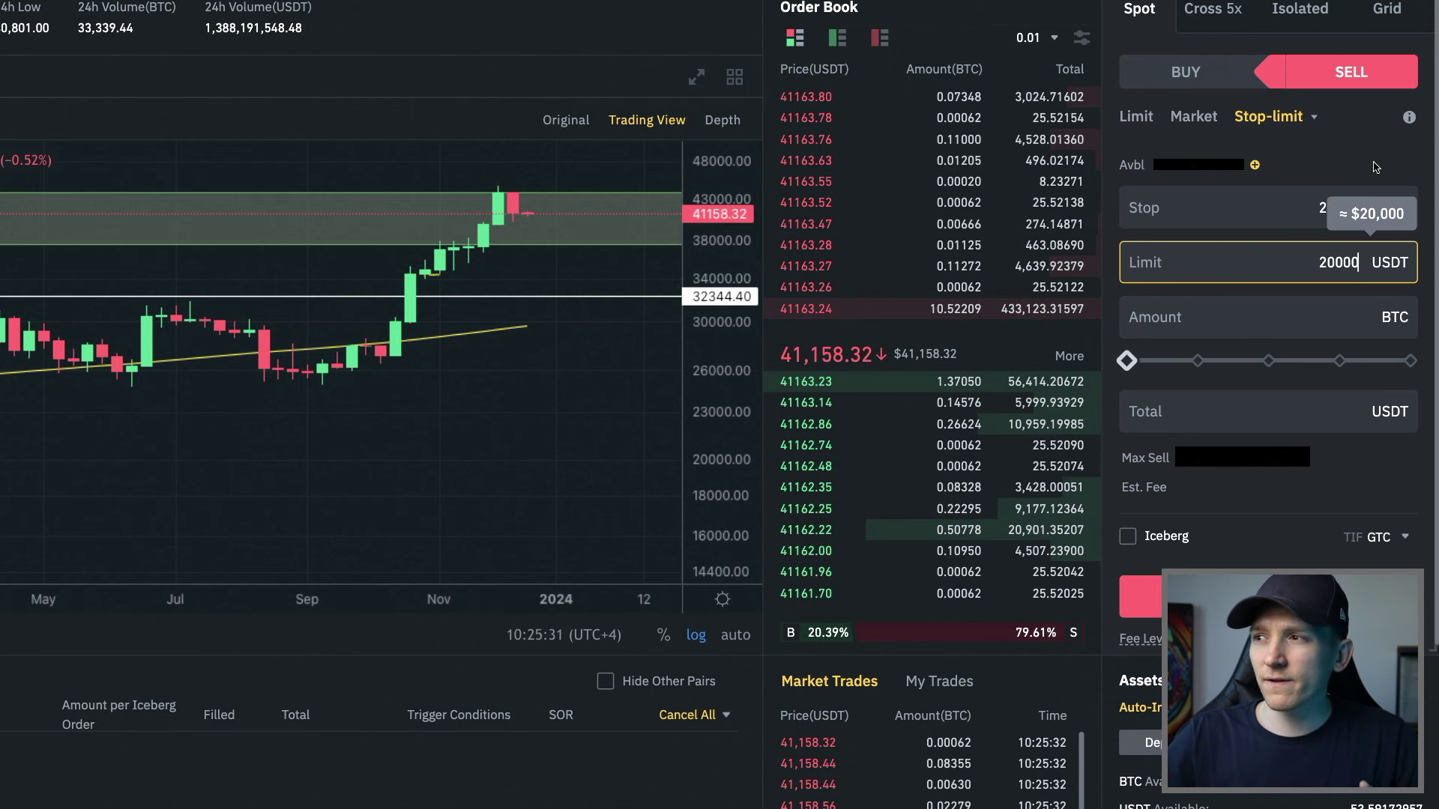
pyautogui.click(1363, 126)
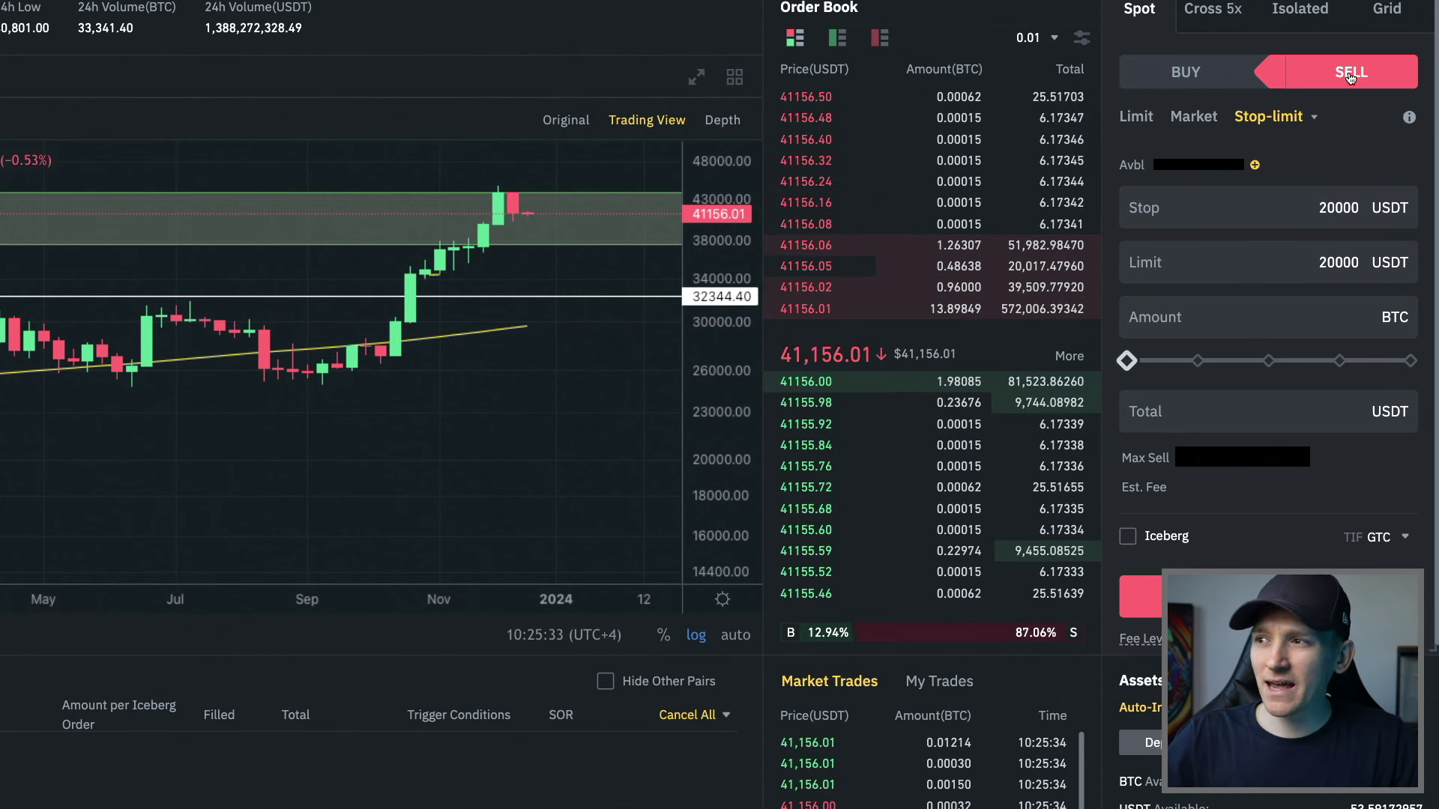
pyautogui.moveTo(1311, 118)
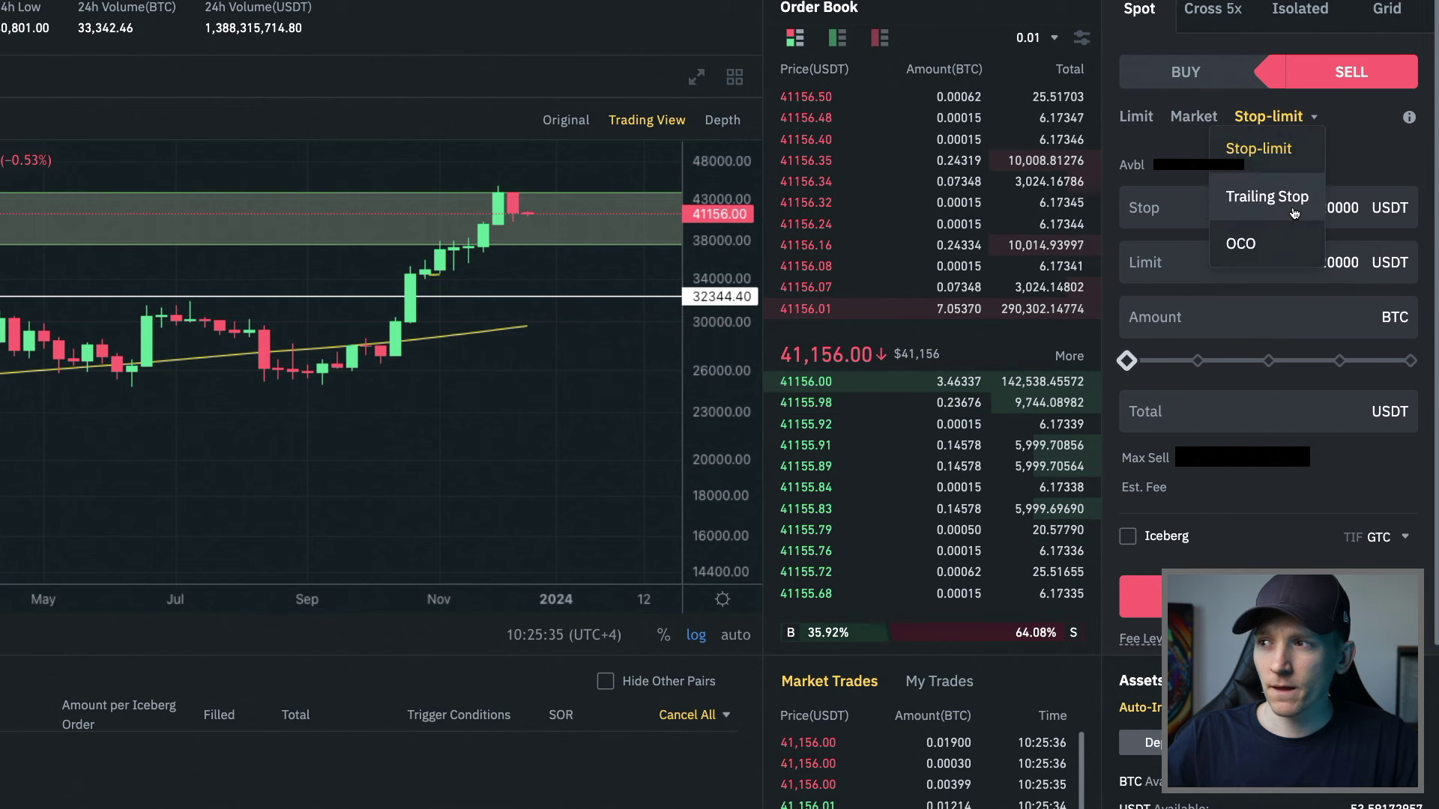
pyautogui.click(1318, 272)
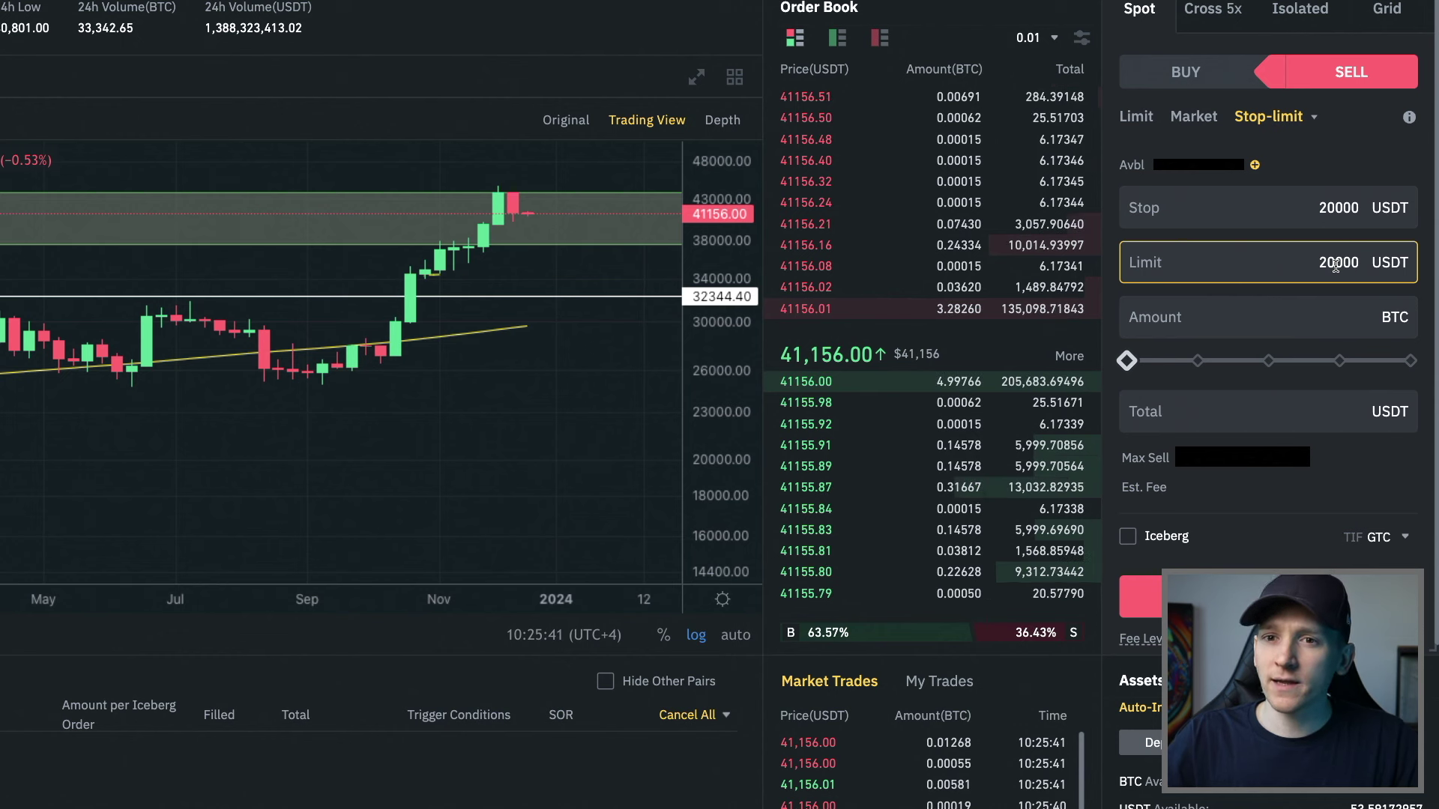
pyautogui.click(1185, 208)
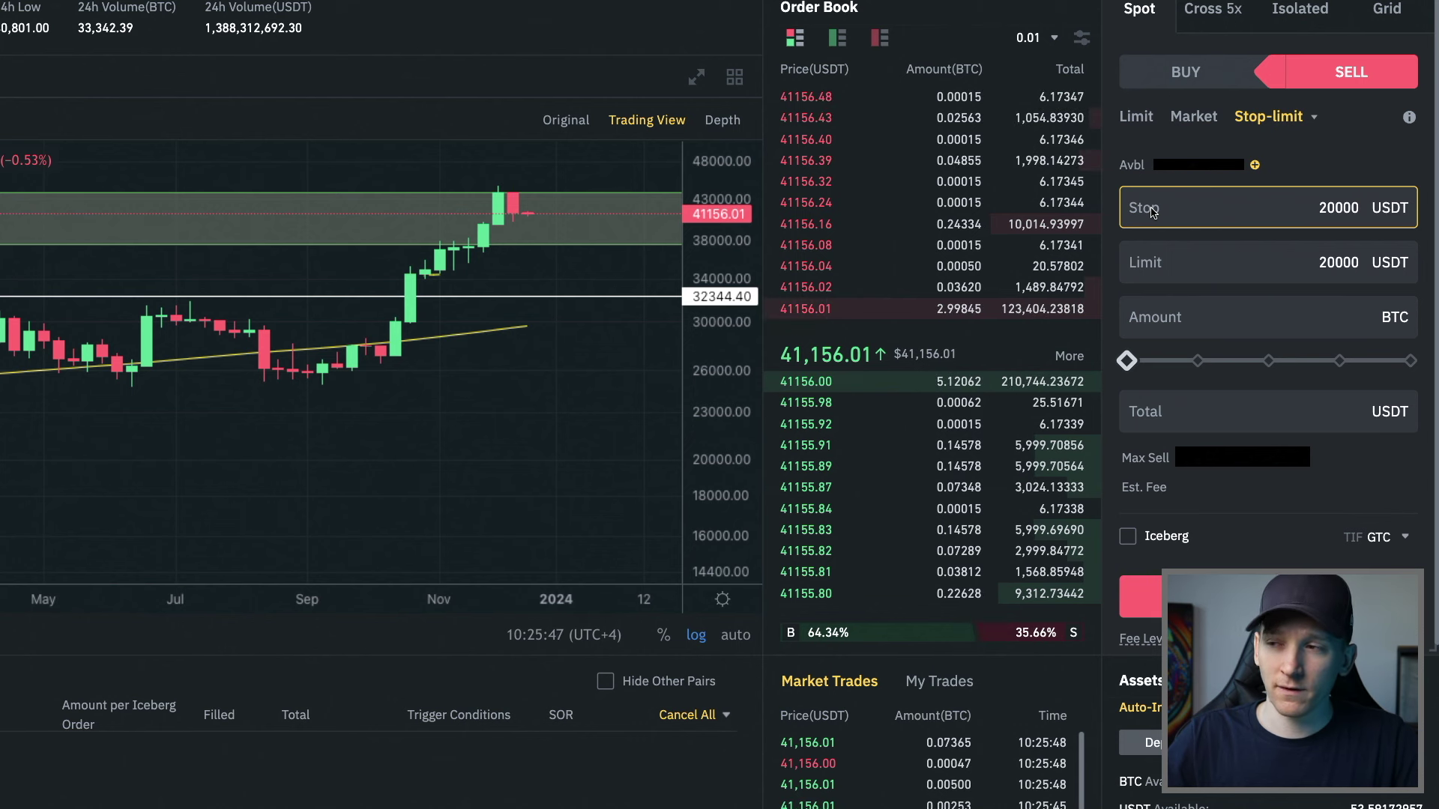
pyautogui.click(1342, 262)
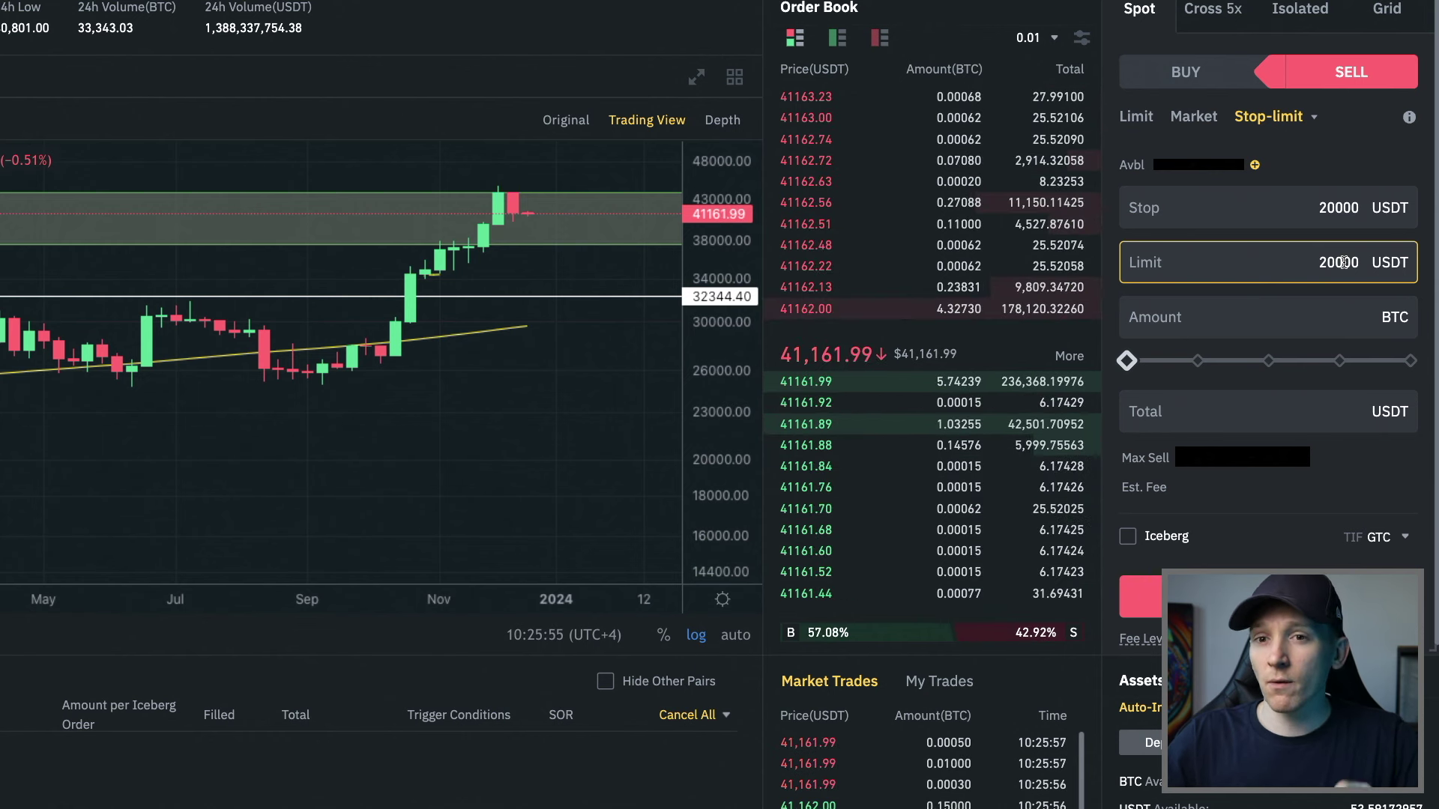
pyautogui.click(1344, 208)
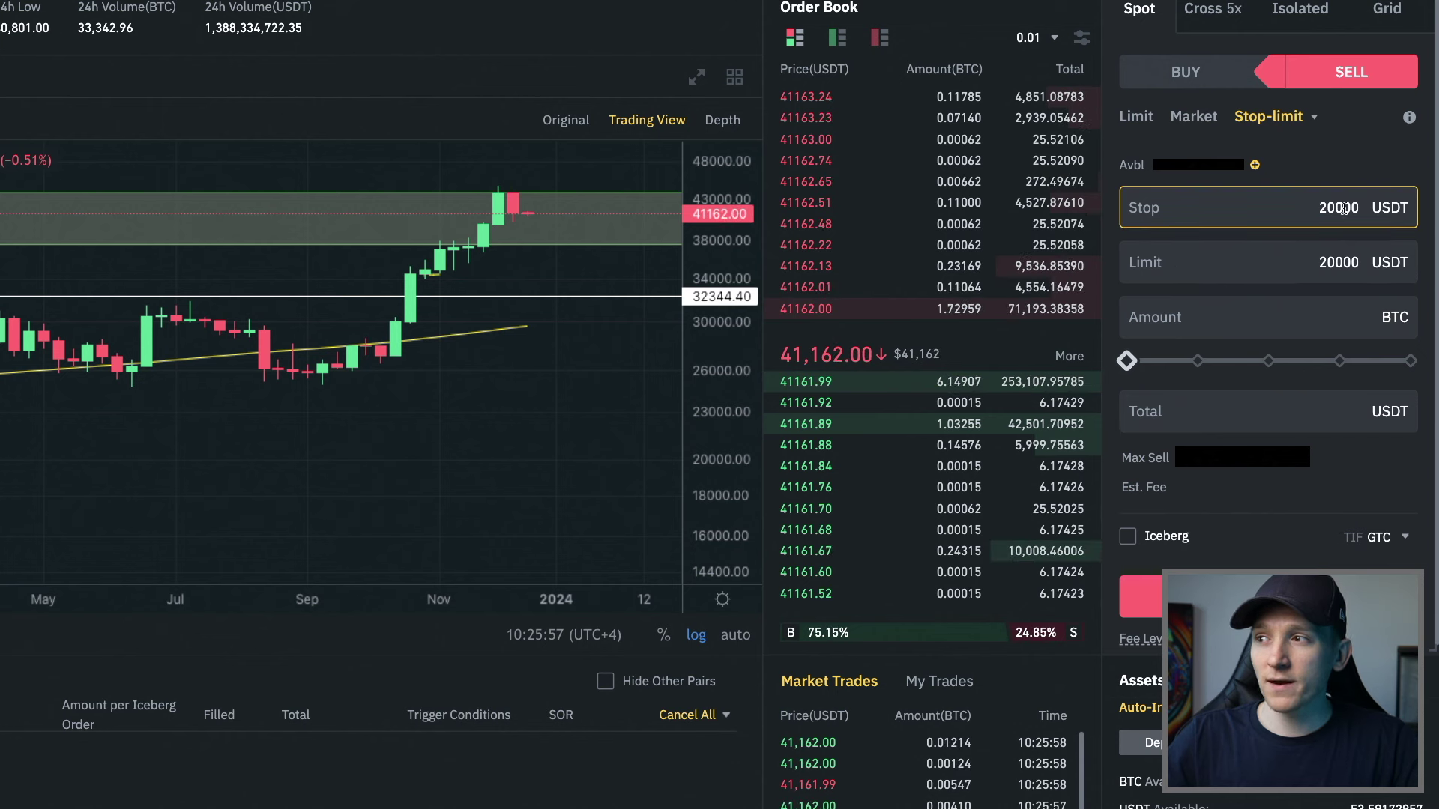
# Place the BTC stop-limit sell order with a total of 15 USDT, confirm it, and cancel that open order.
pyautogui.click(1275, 404)
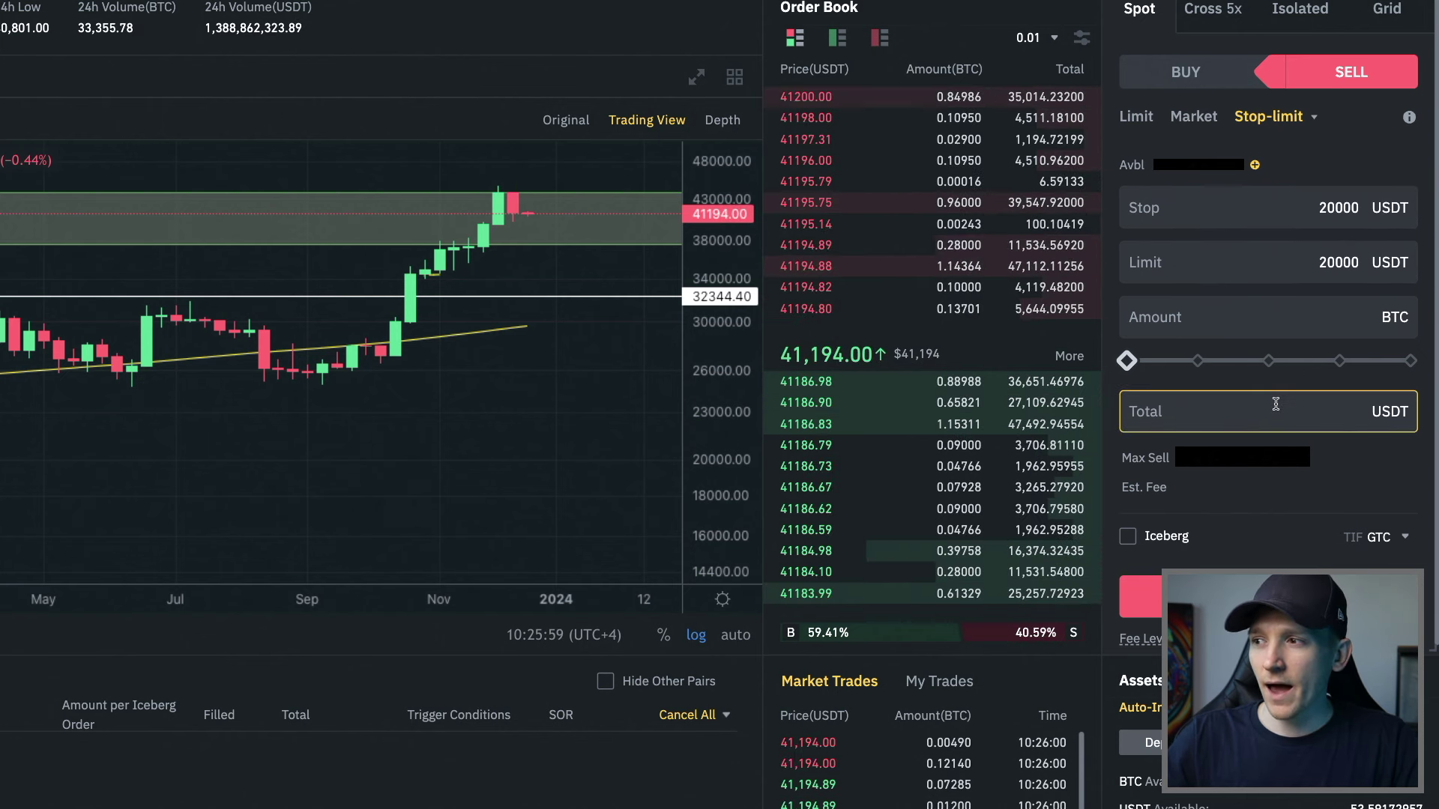
pyautogui.write('15')
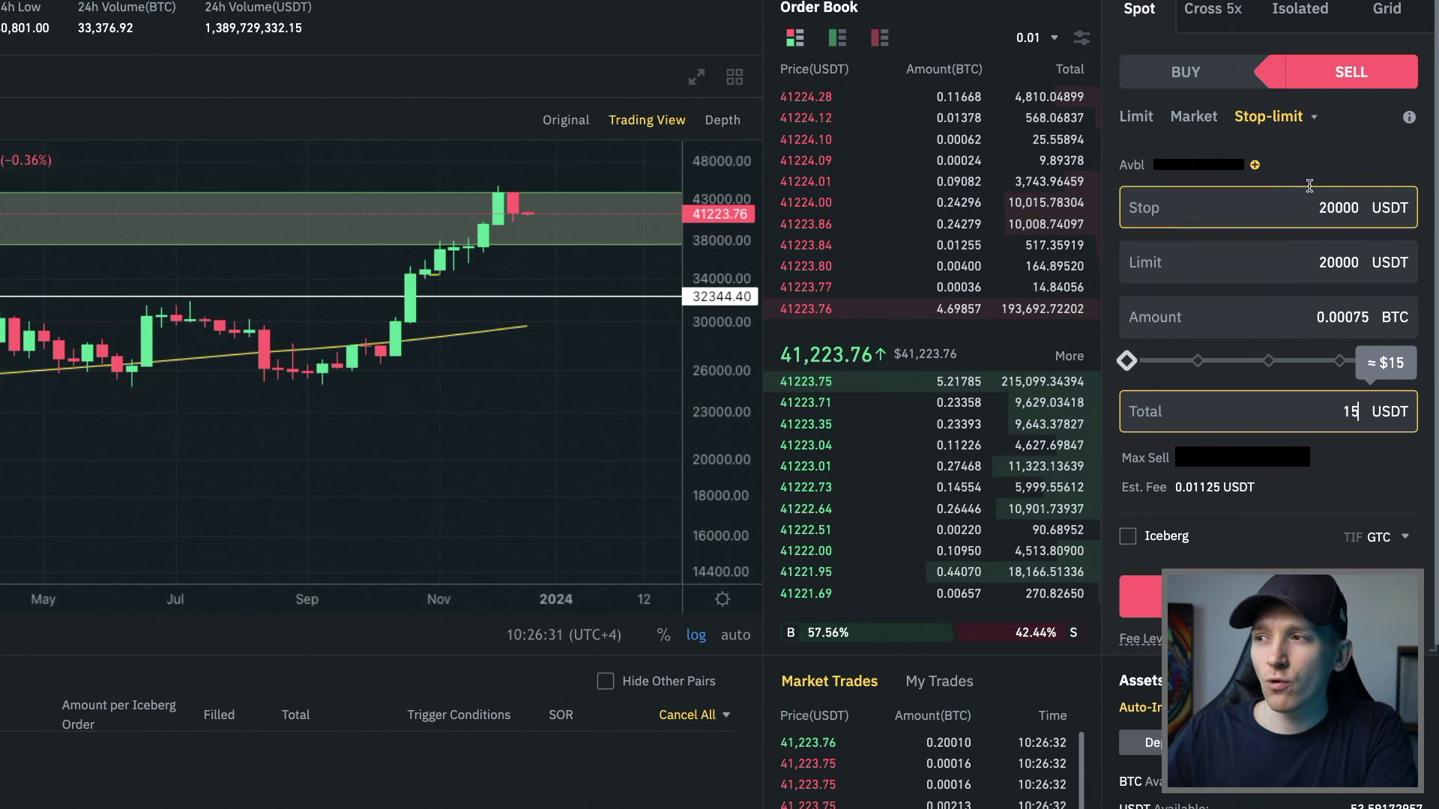
pyautogui.click(1315, 214)
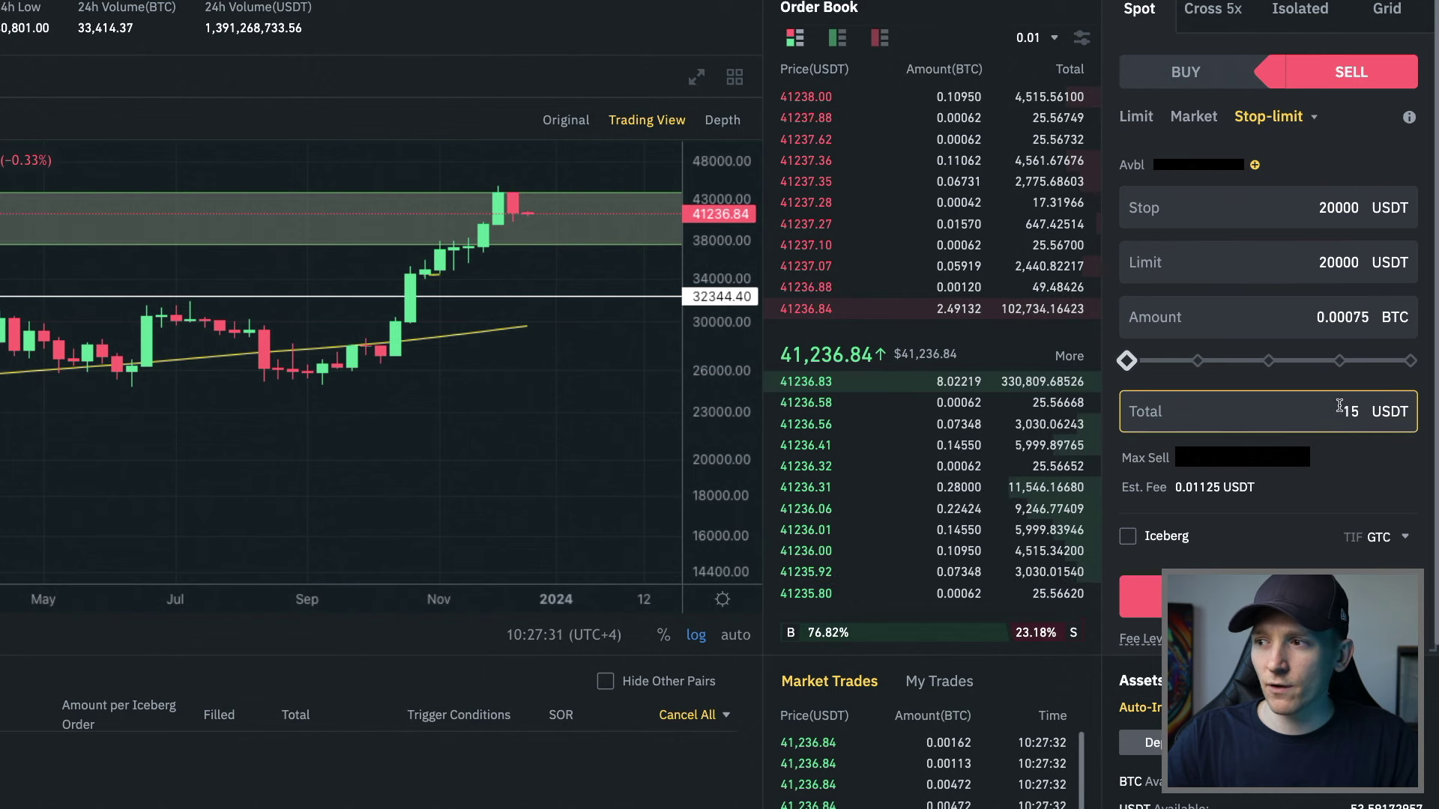
pyautogui.click(1268, 596)
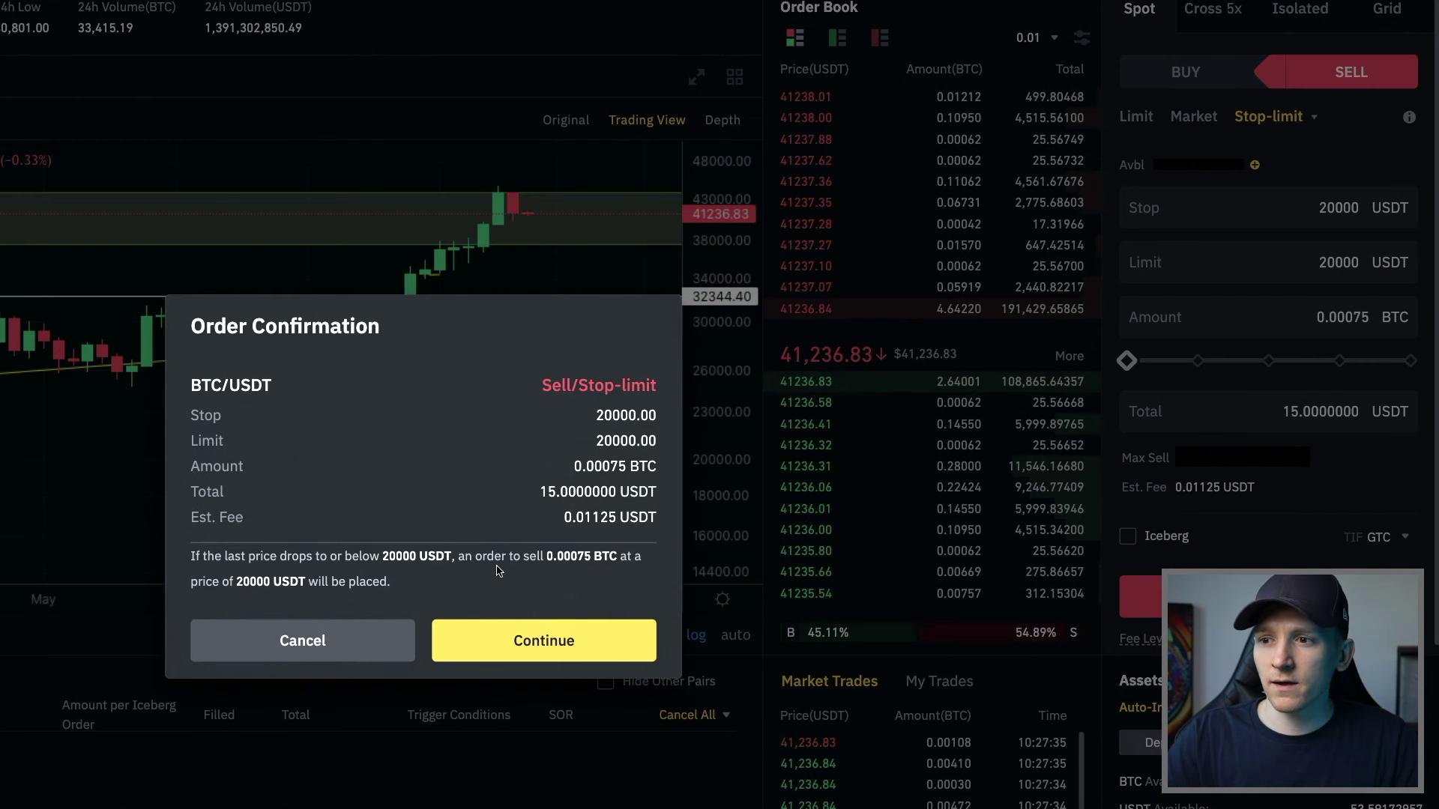
pyautogui.click(533, 639)
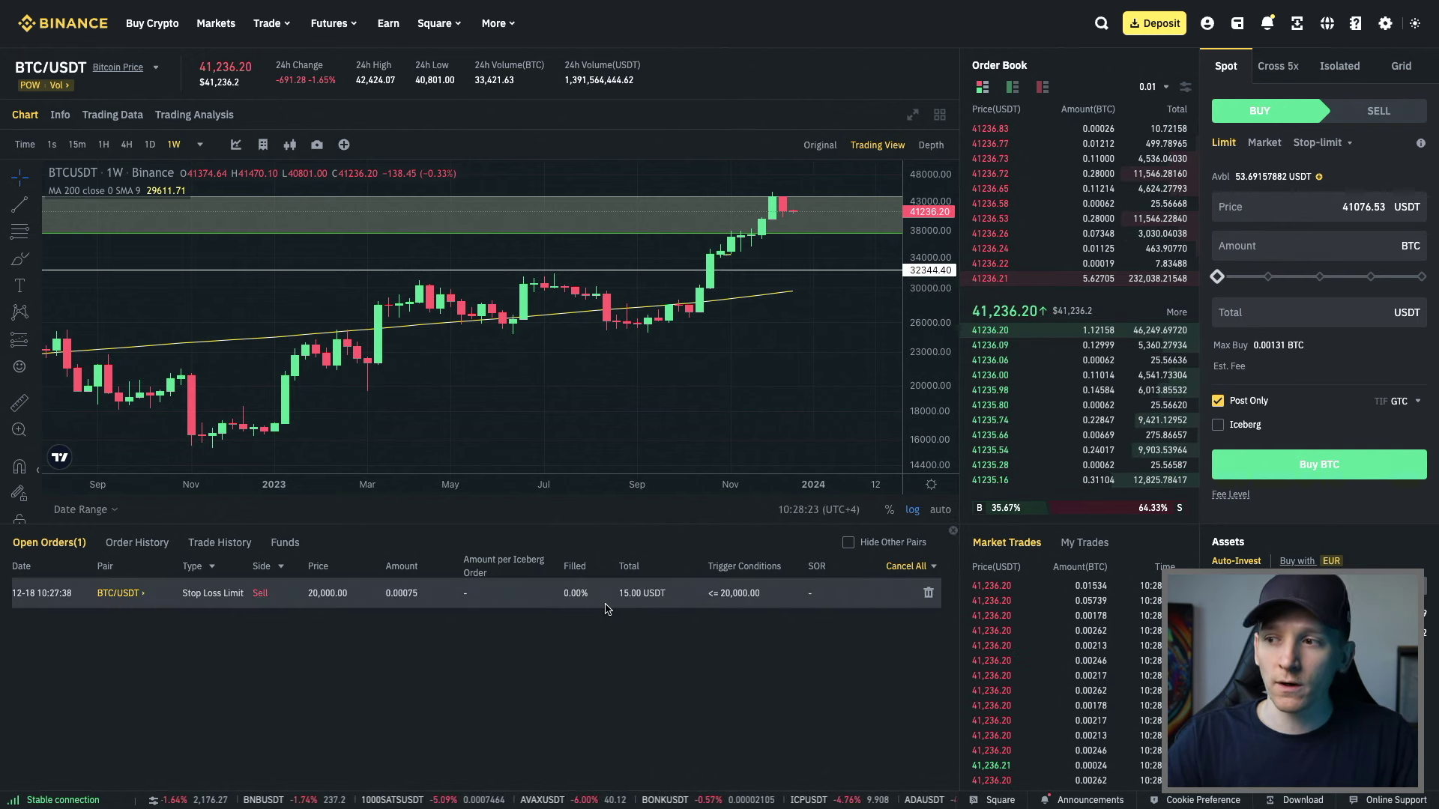
pyautogui.click(929, 594)
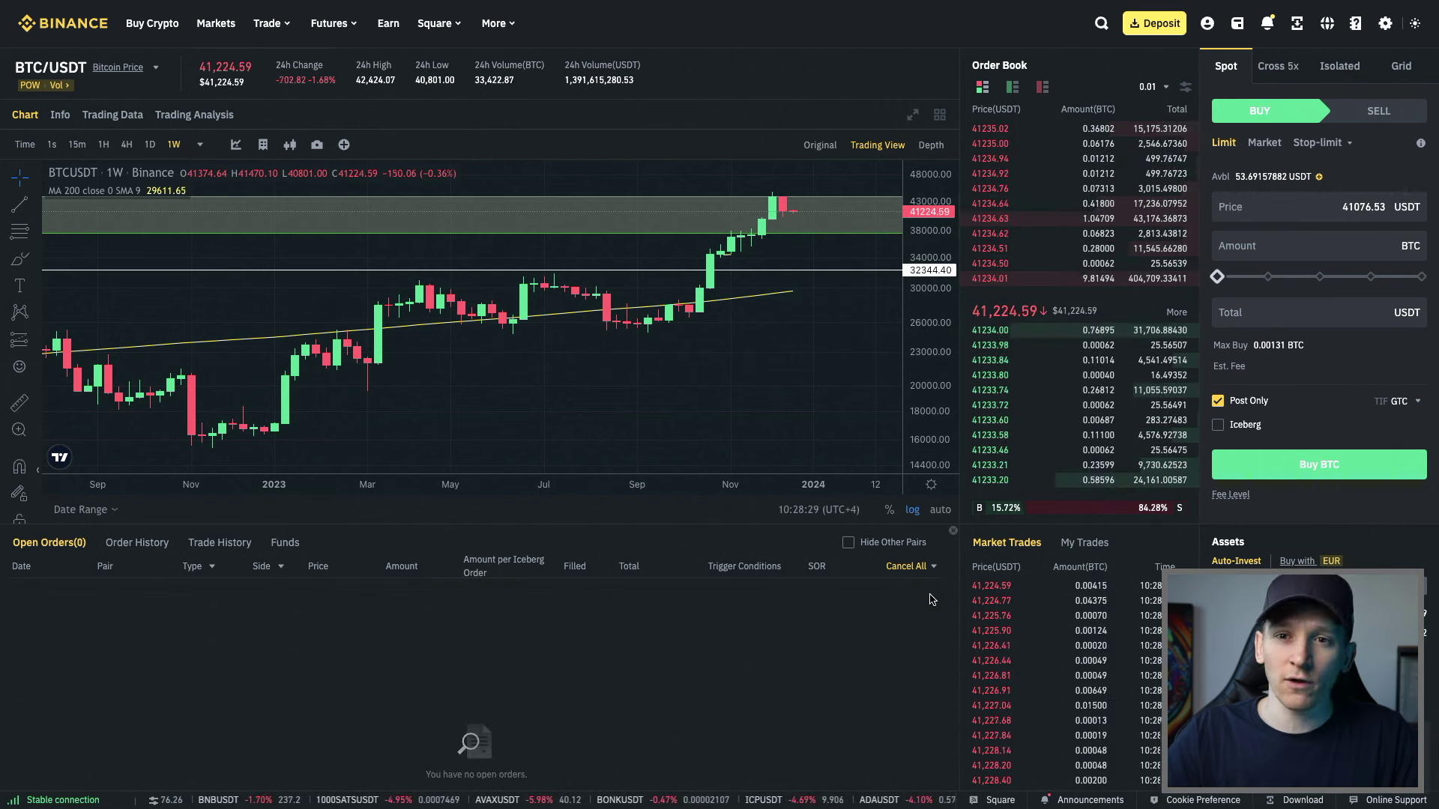